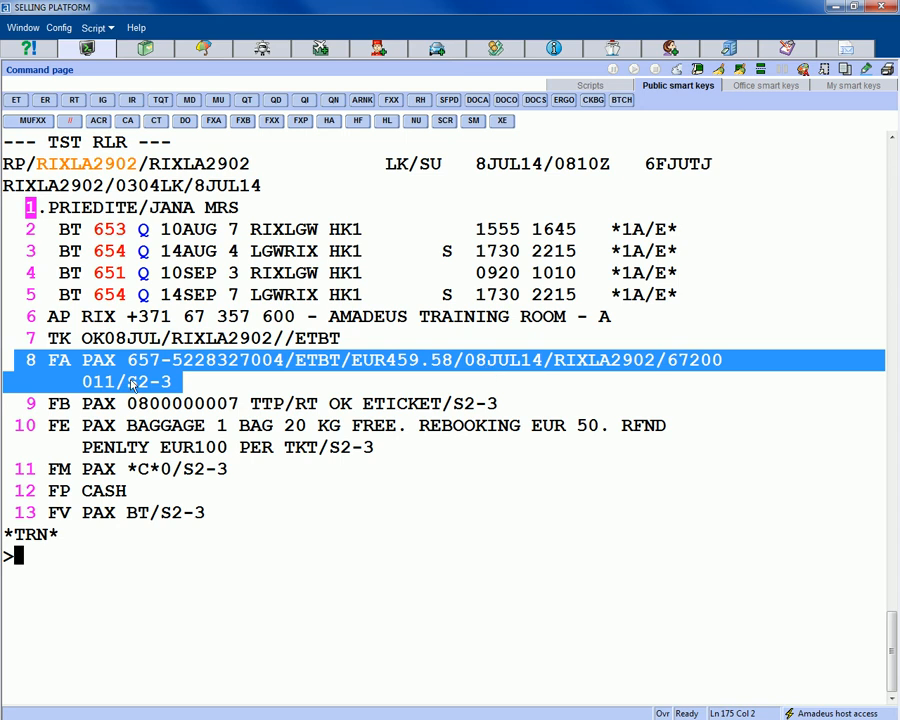
left_click(57, 594)
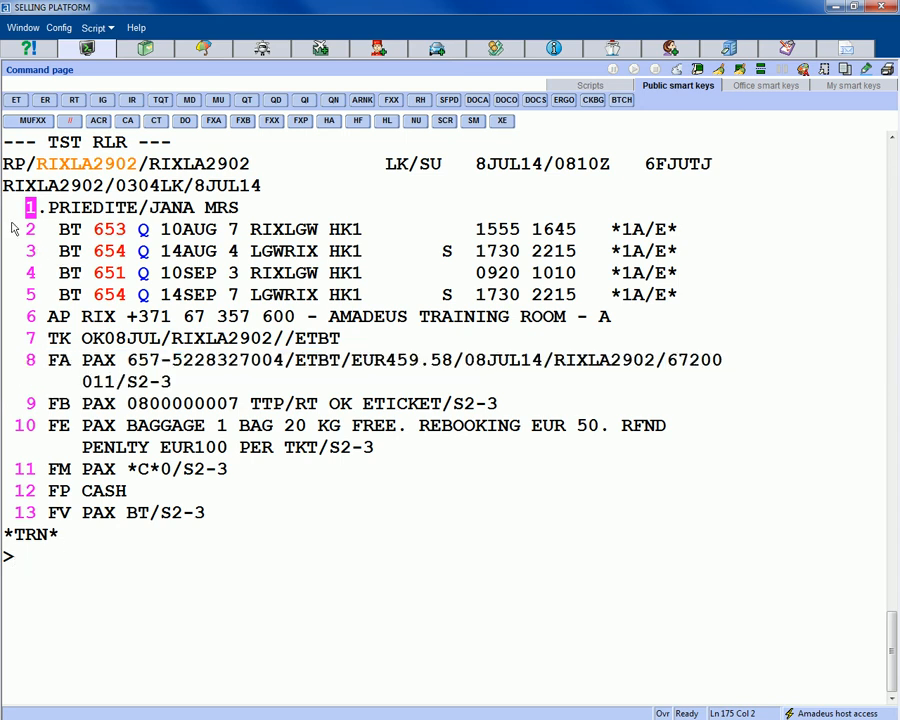
left_click_drag(14, 233, 722, 256)
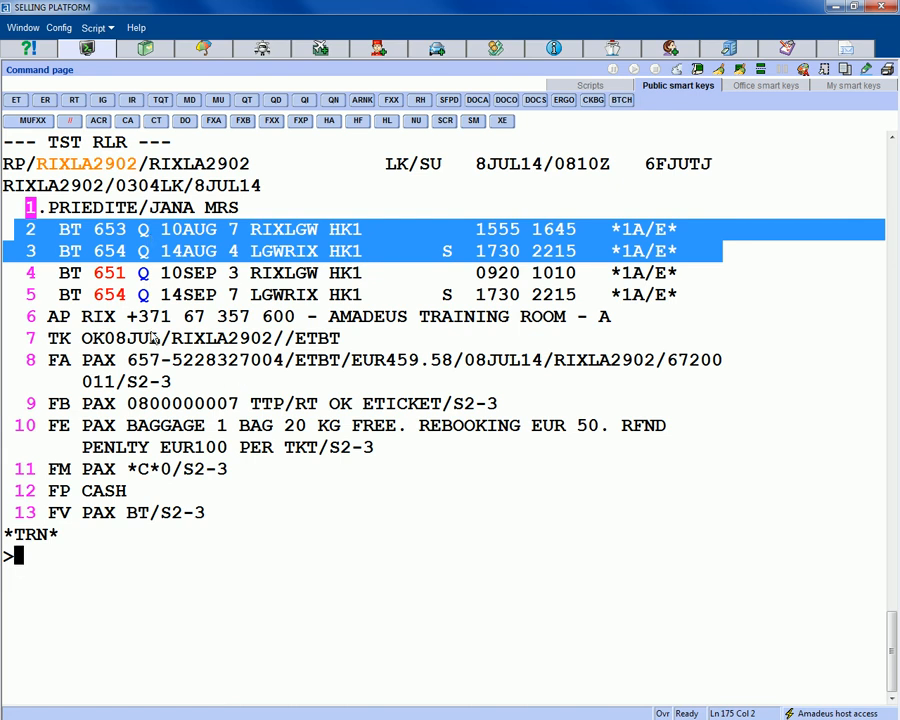
left_click(20, 298)
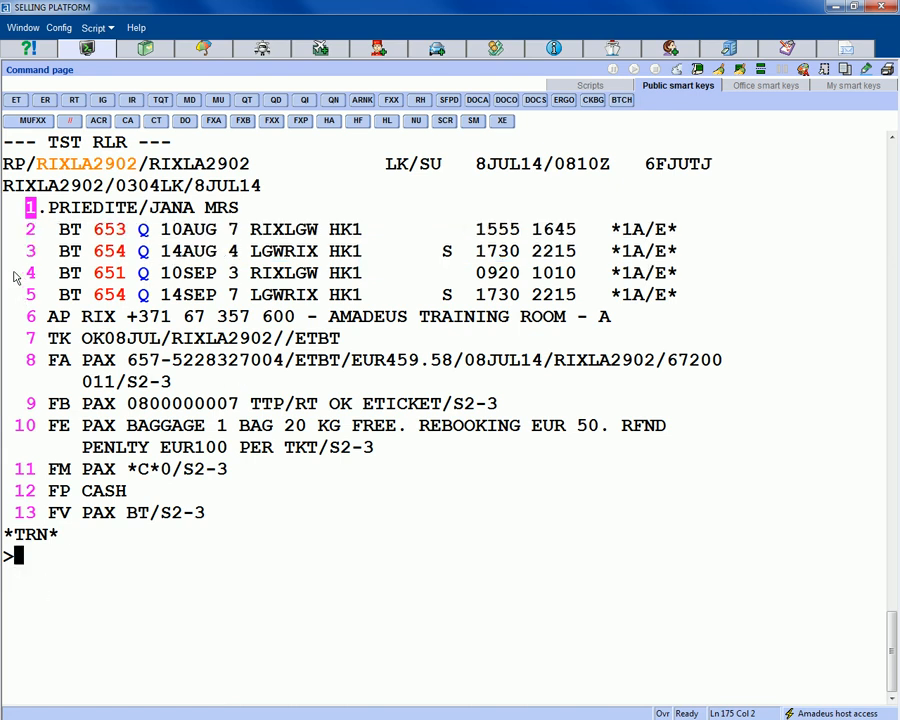
left_click_drag(16, 276, 687, 294)
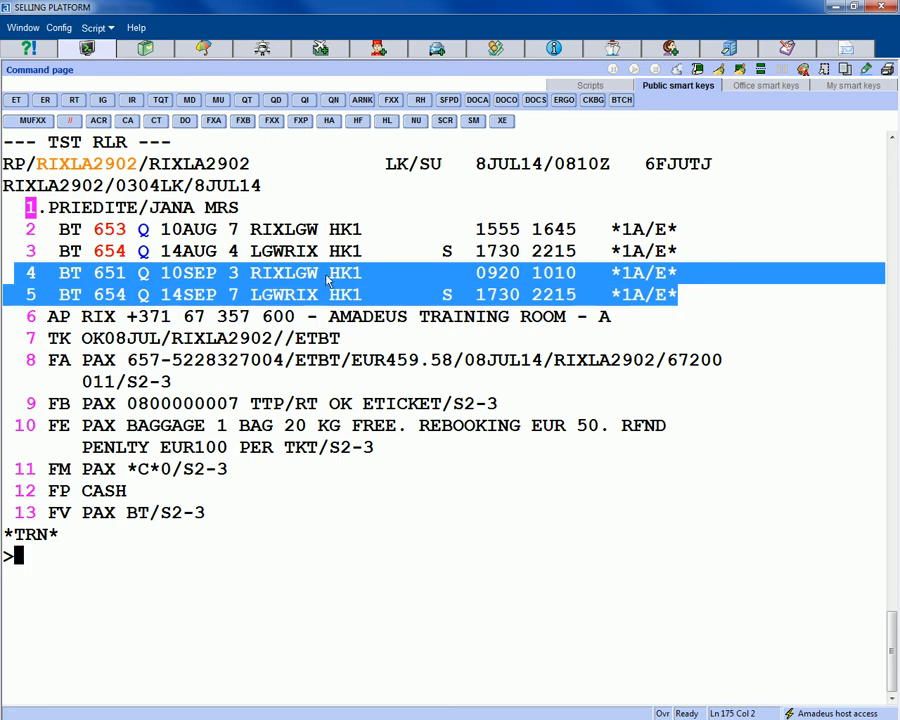
left_click(45, 590)
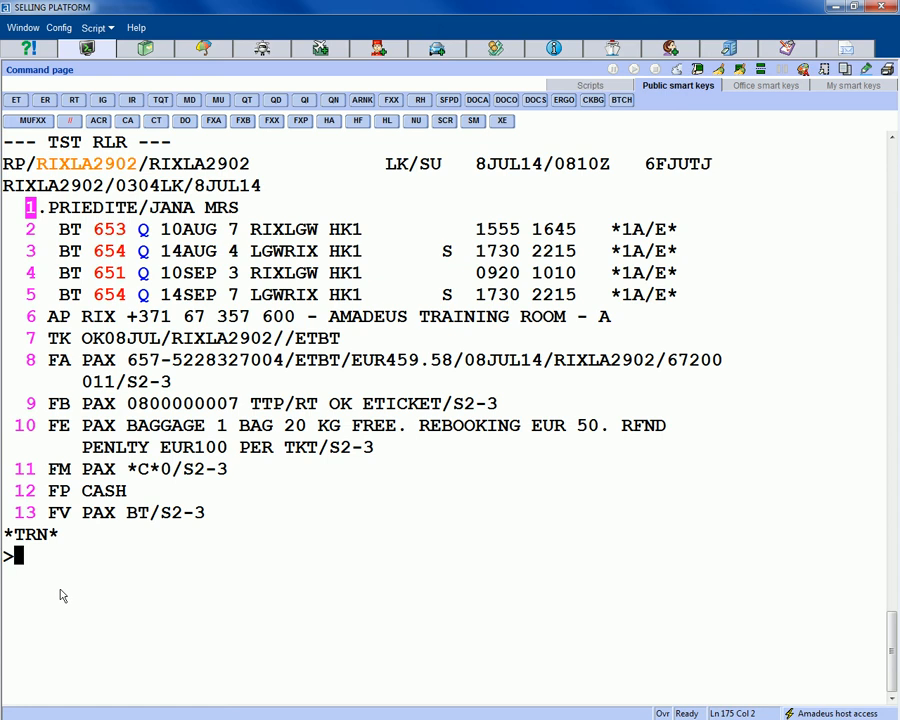
- Price segments 2–3 as of 08JUL14 with FXX/R,08JUL14/S2-3, totalling EUR 459.58 on BT
type("FXX")
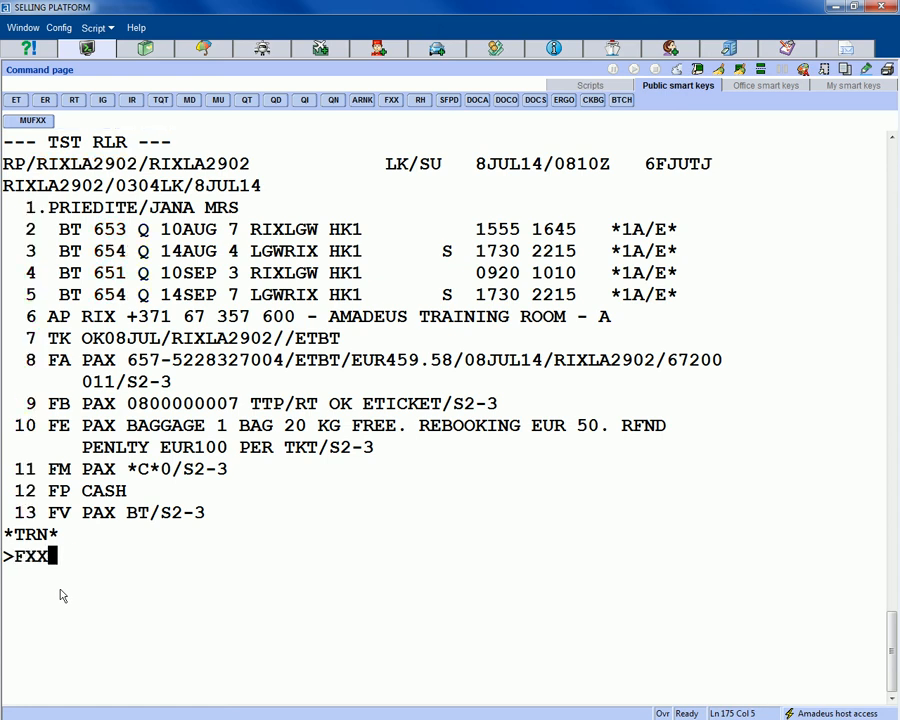
type("/R,08JUL1")
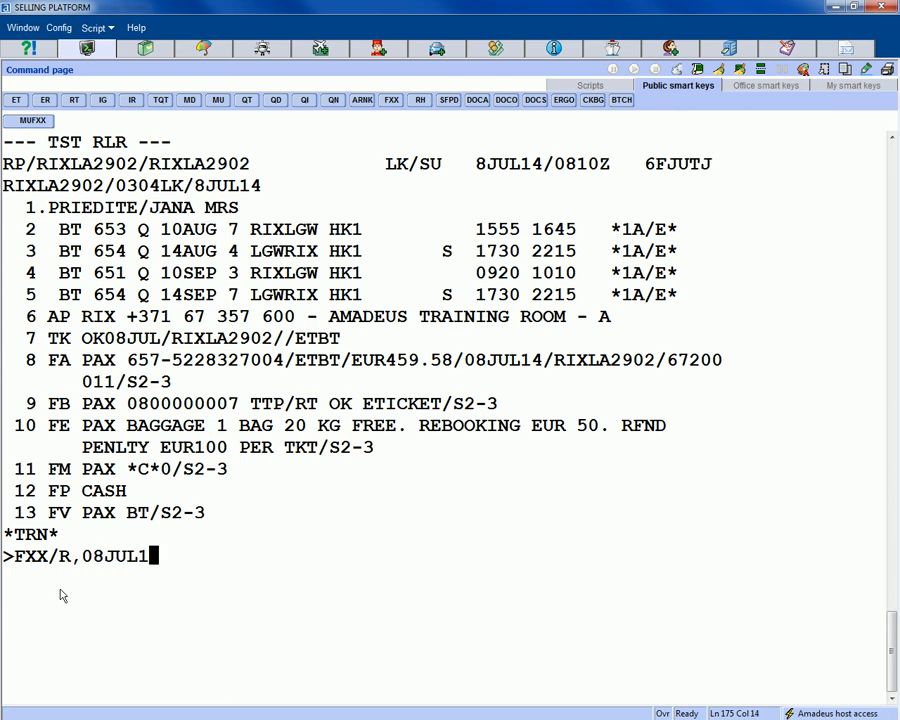
type("4/S")
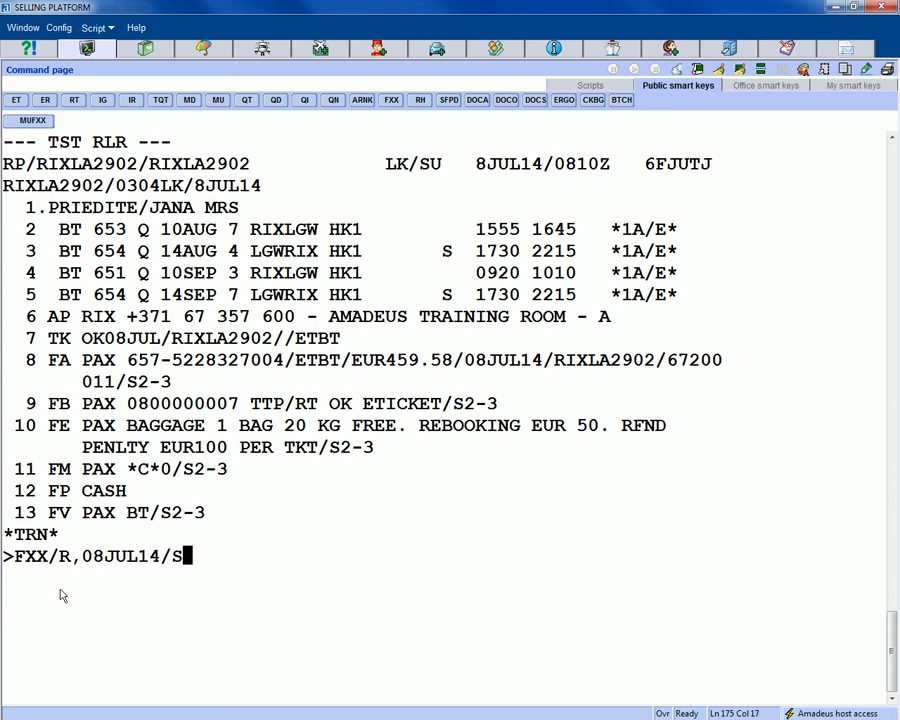
type("2-3")
key("Return")
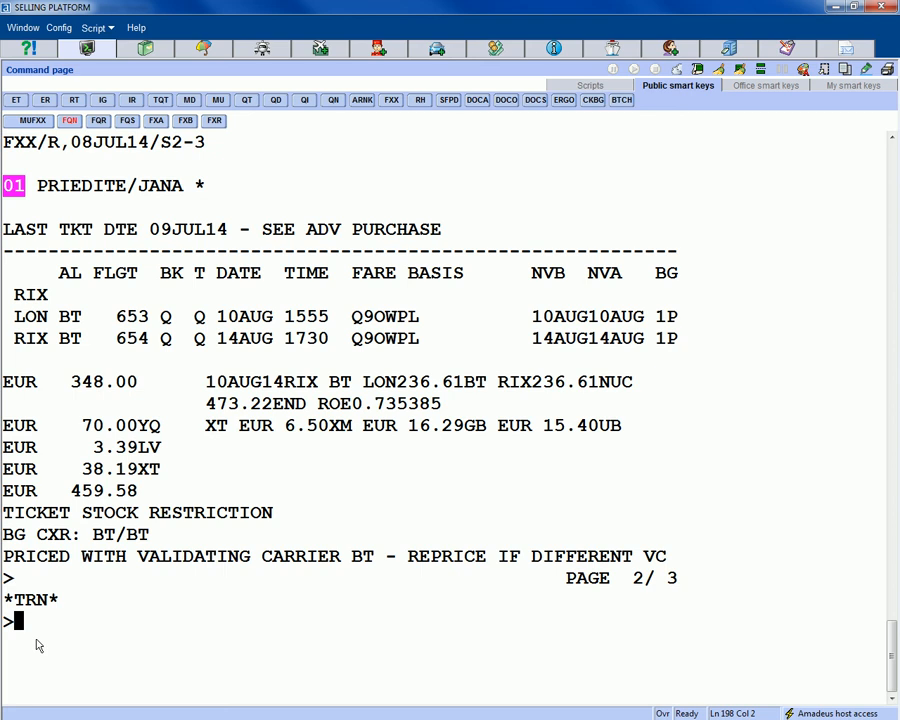
type("FQN1")
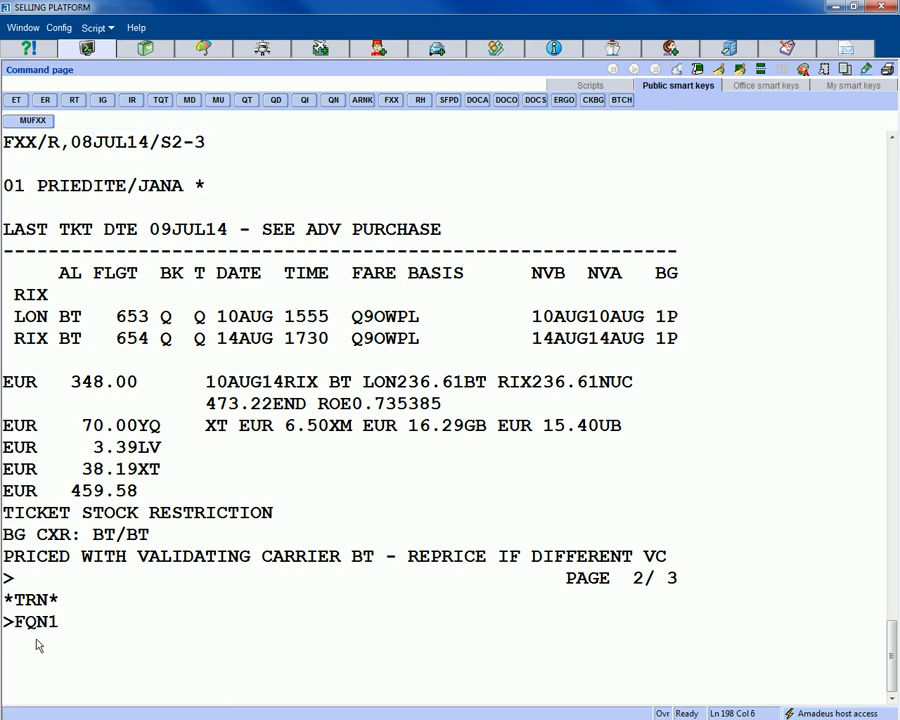
type("*PE")
- Display the FQN1*PE penalty rules and review the first fare component's cancellation charge conditions
key("Return")
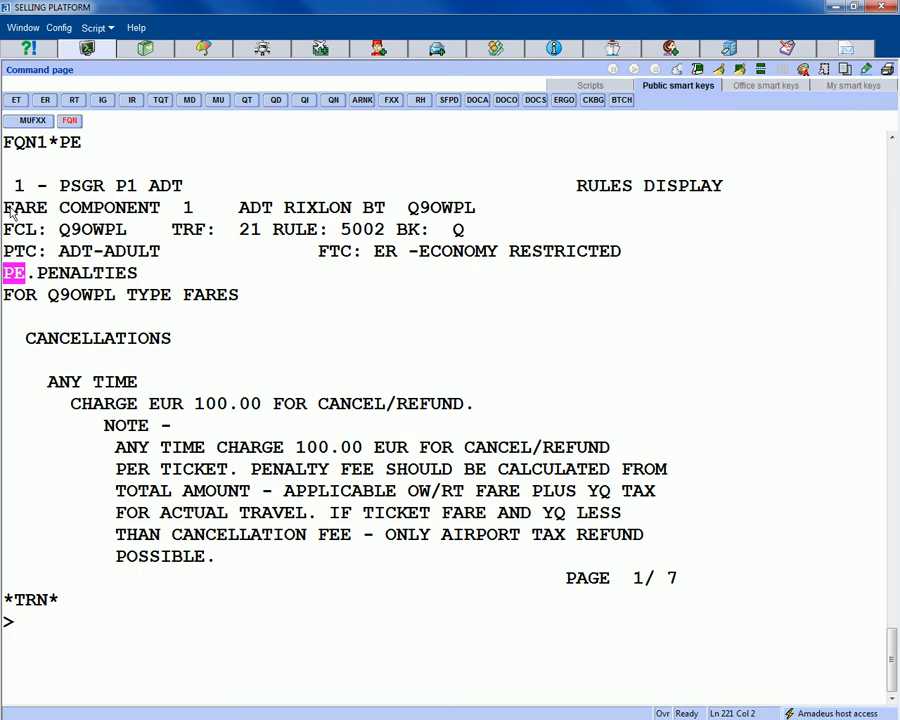
left_click_drag(8, 210, 490, 217)
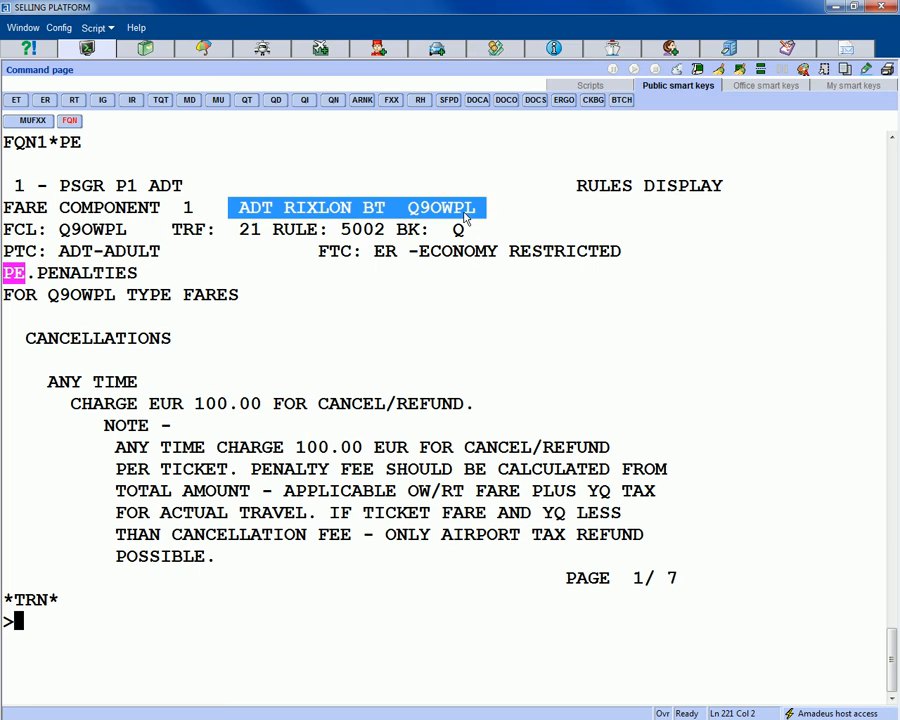
left_click_drag(140, 273, 4, 272)
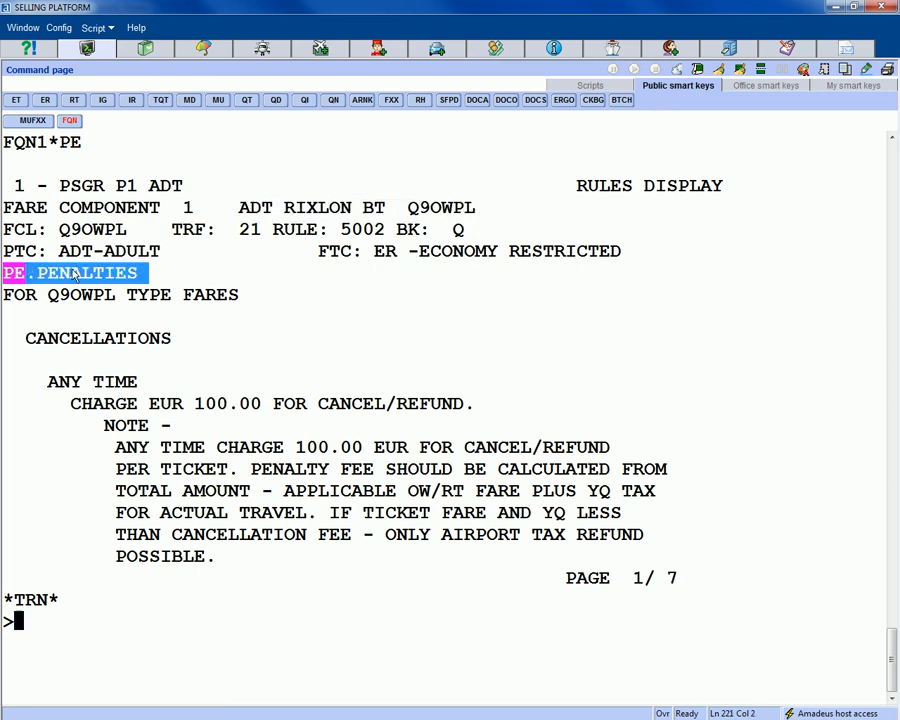
left_click(35, 395)
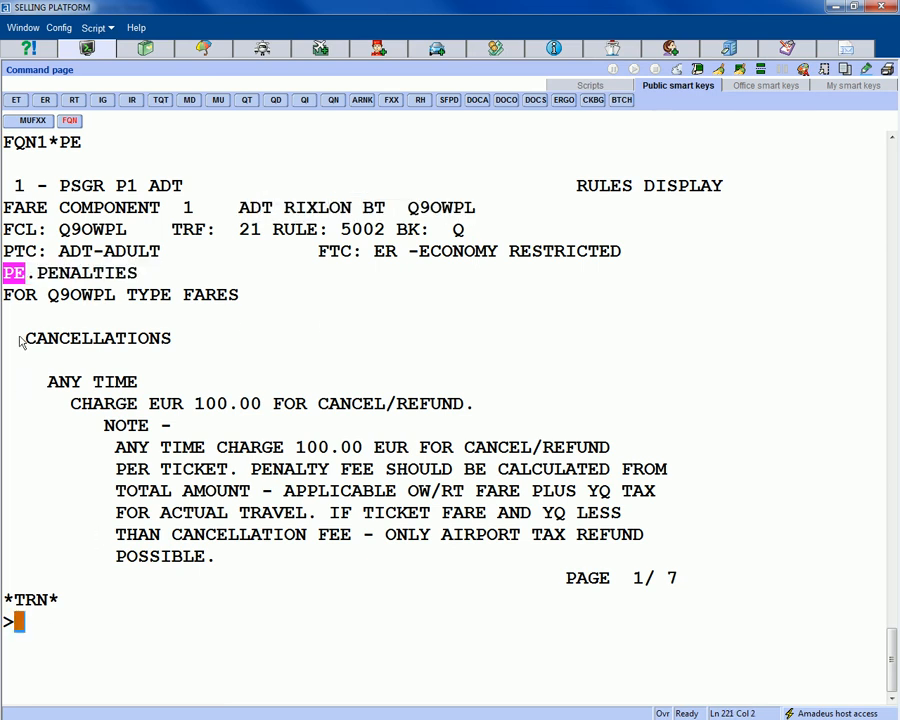
left_click_drag(20, 342, 255, 430)
left_click(57, 628)
- Move to rules page 2/7 and review the EUR 50.00 per-sector revalidation charge for changes
type("MD")
key("Return")
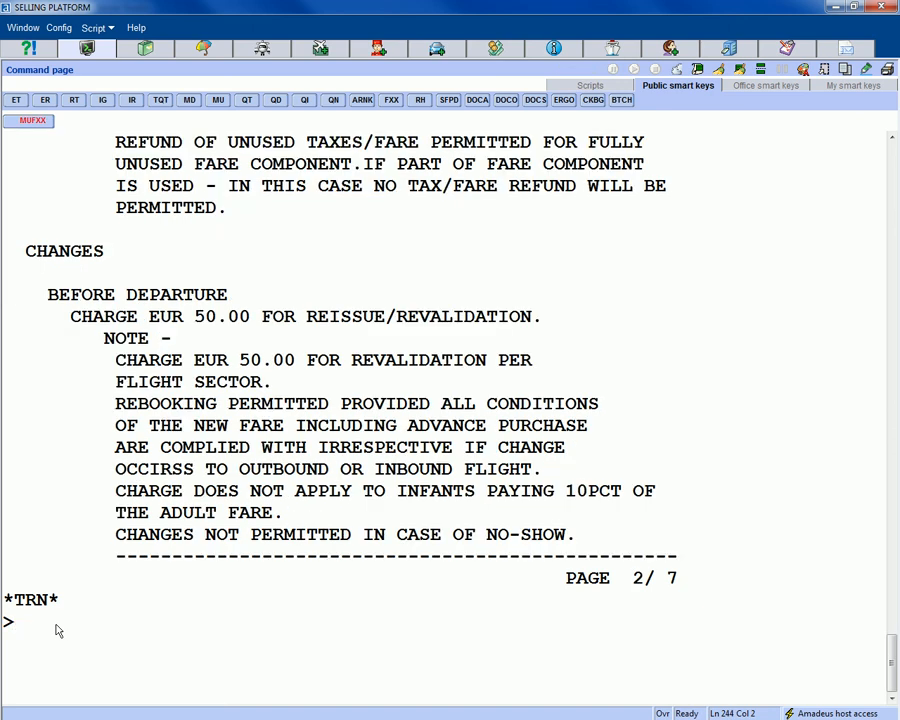
left_click_drag(20, 253, 275, 337)
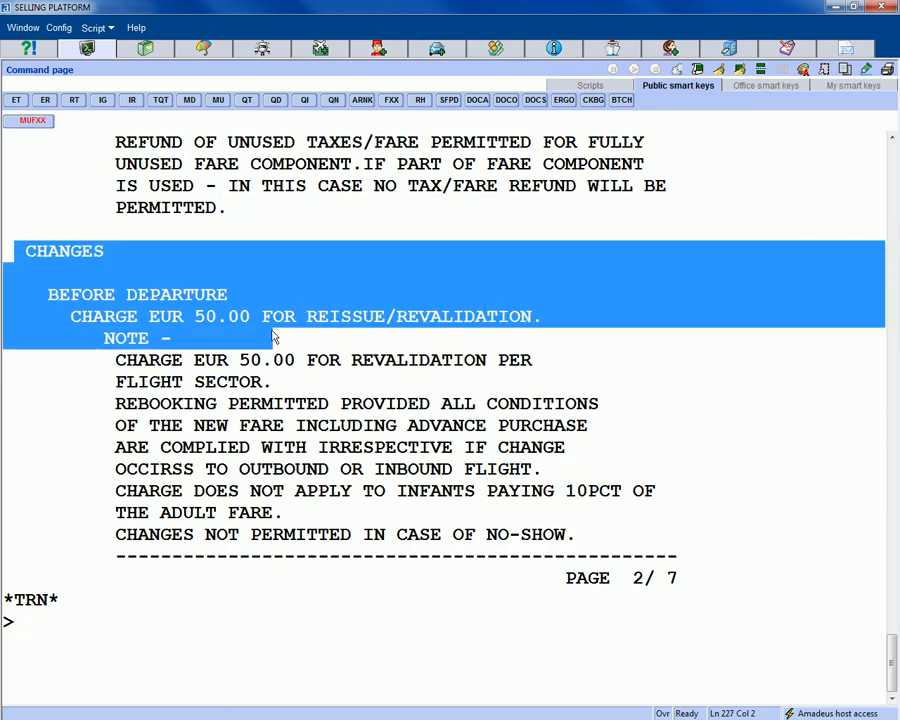
left_click_drag(84, 360, 318, 392)
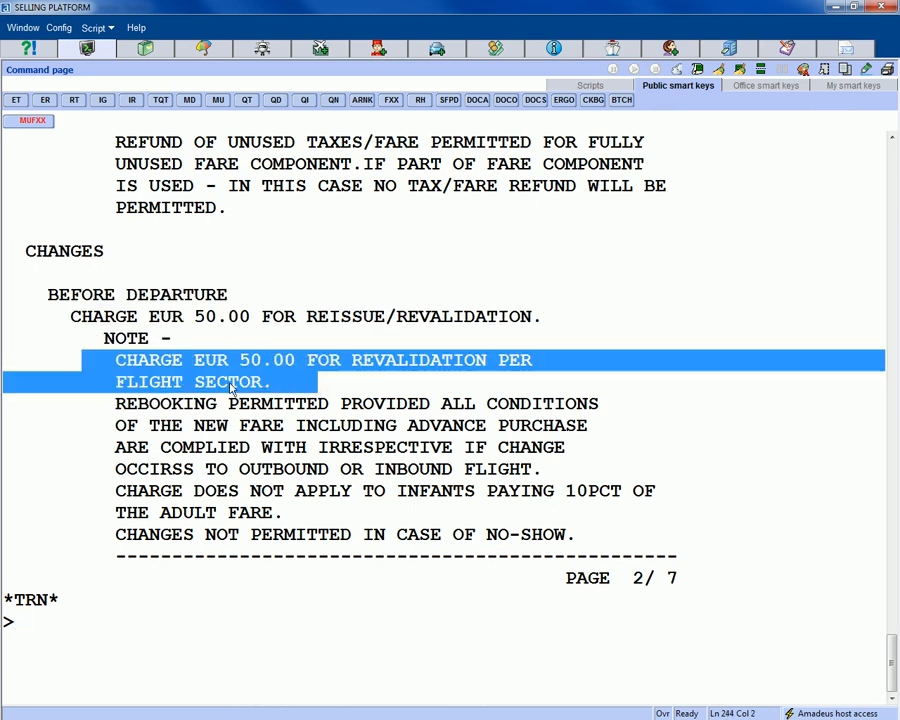
left_click(43, 660)
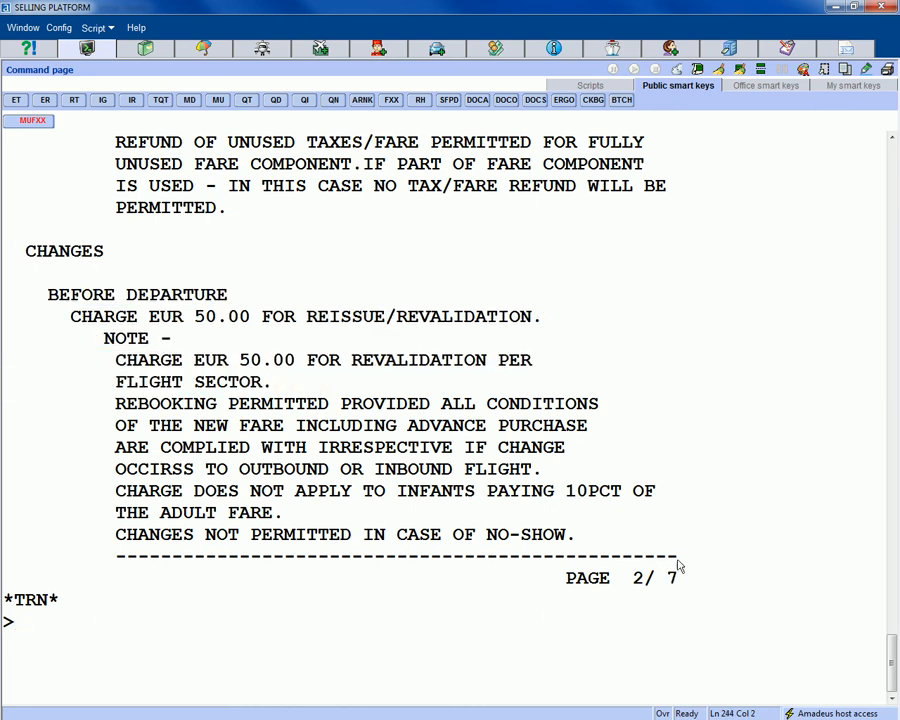
left_click_drag(625, 585, 711, 589)
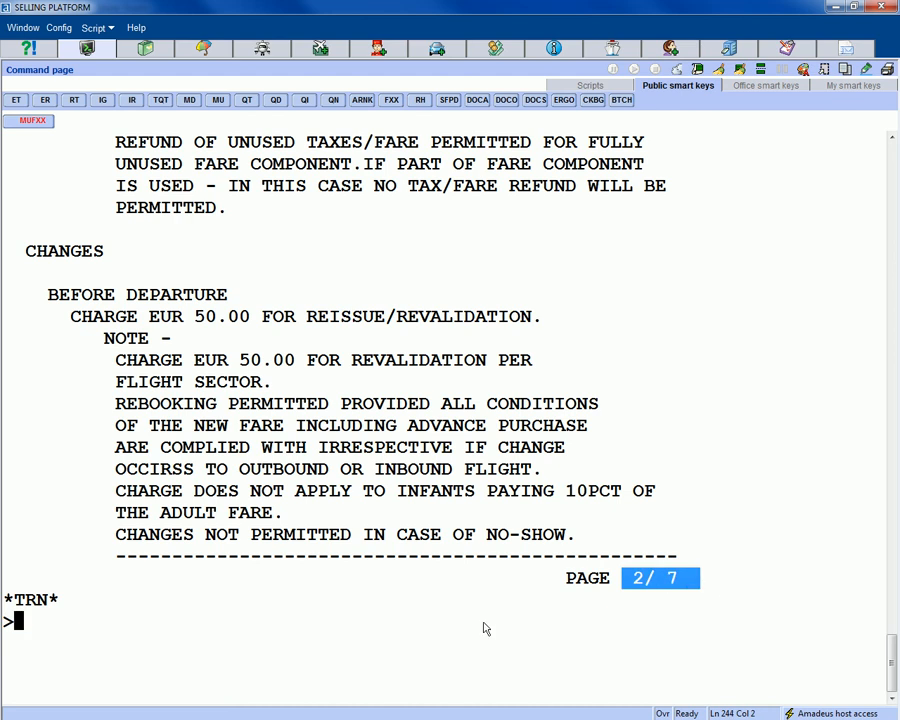
left_click(63, 642)
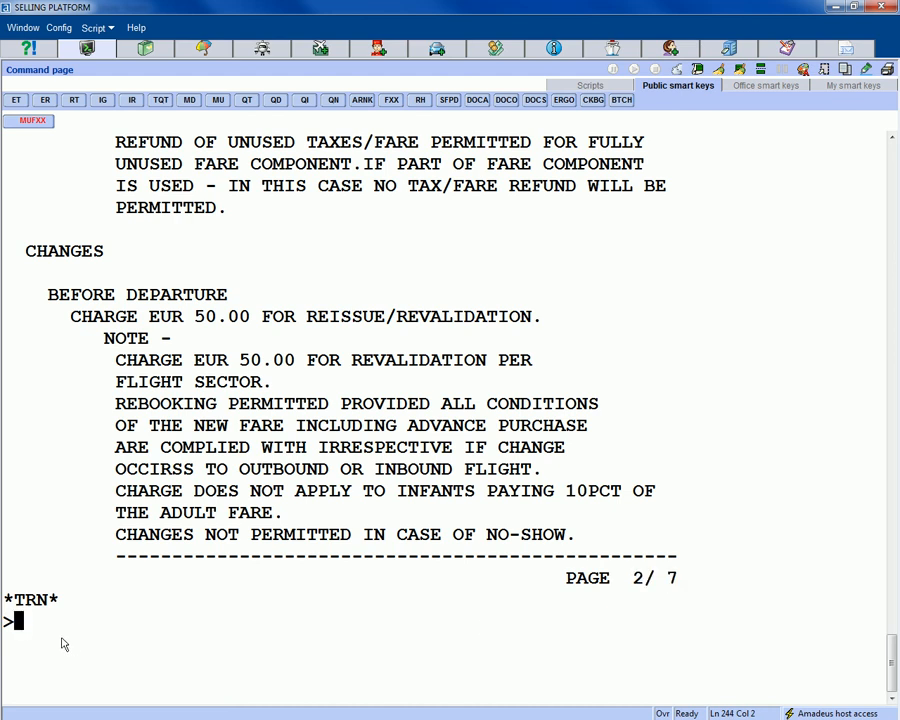
- Page on to rules page 4/7, reaching the second Q9OWPL fare component
type("MD")
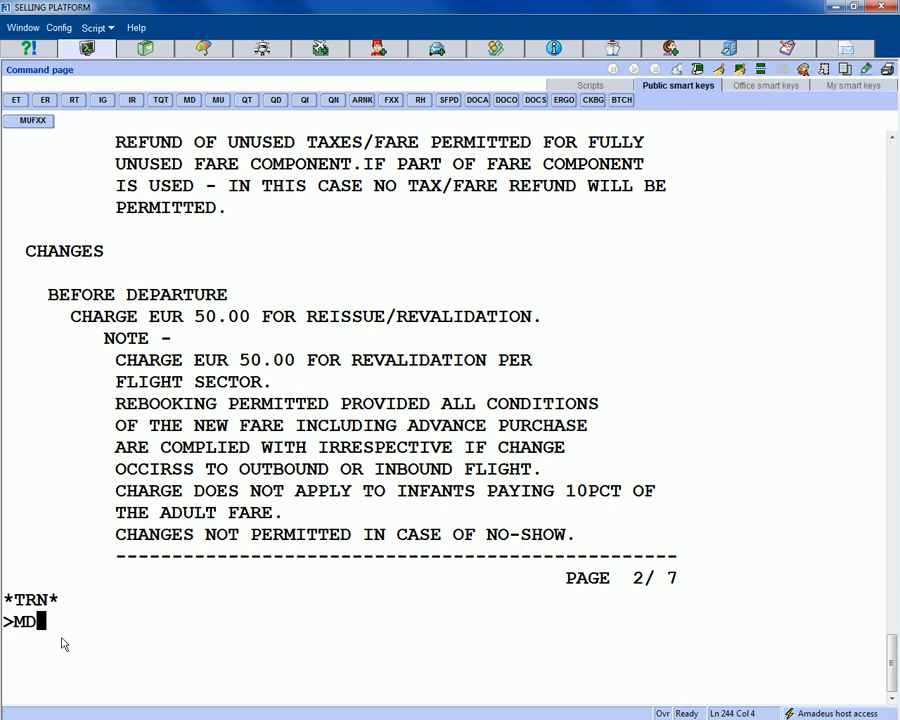
key("Return")
type("MD")
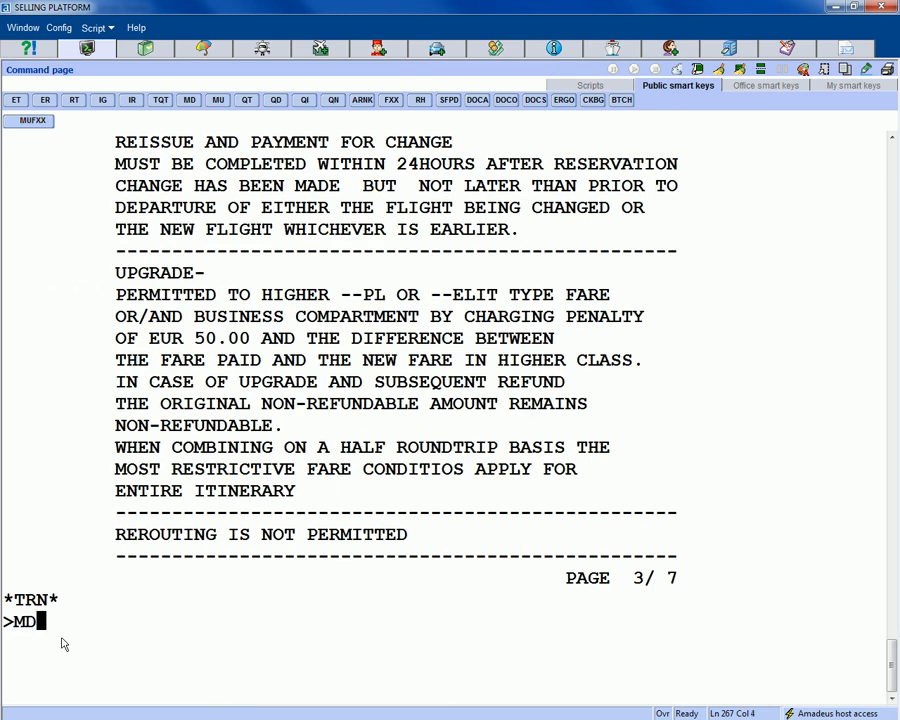
key("Return")
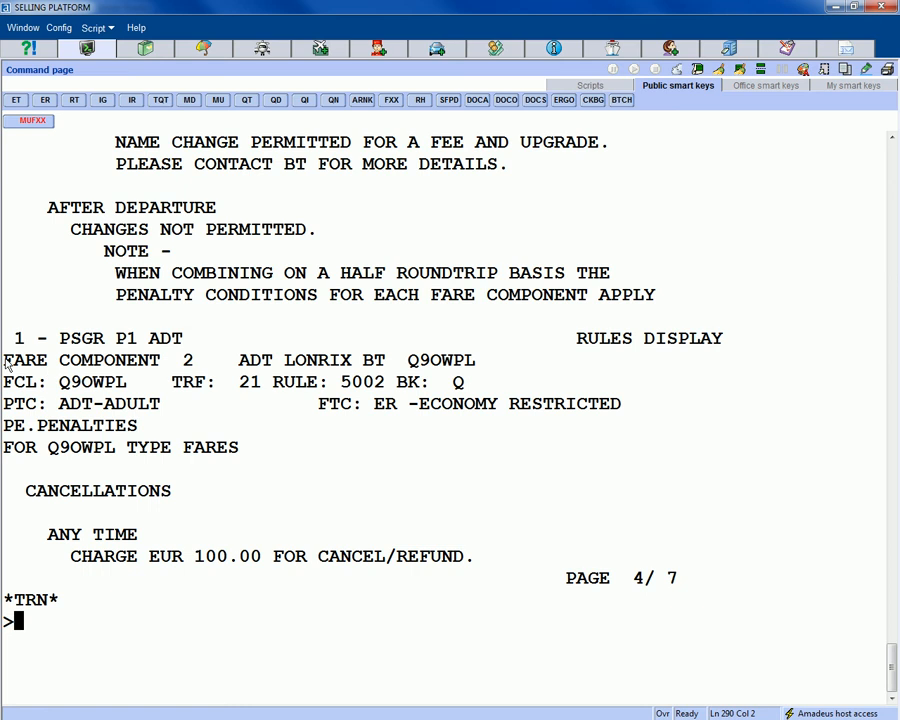
- Review the second component's EUR 100.00 cancellation and change charges, paging to rules page 6/7
left_click_drag(5, 360, 497, 366)
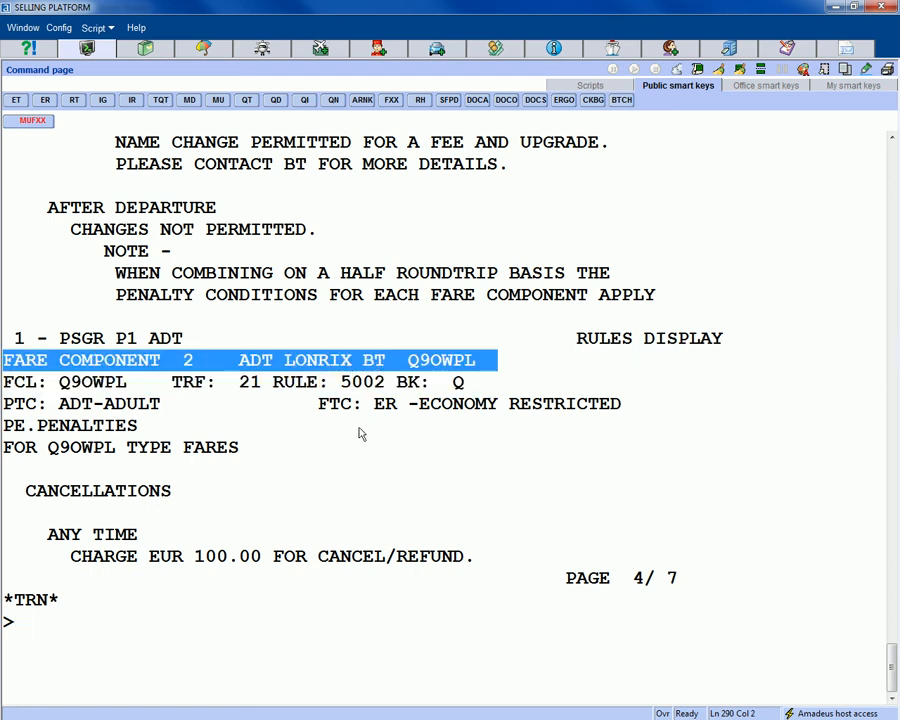
left_click_drag(22, 496, 260, 540)
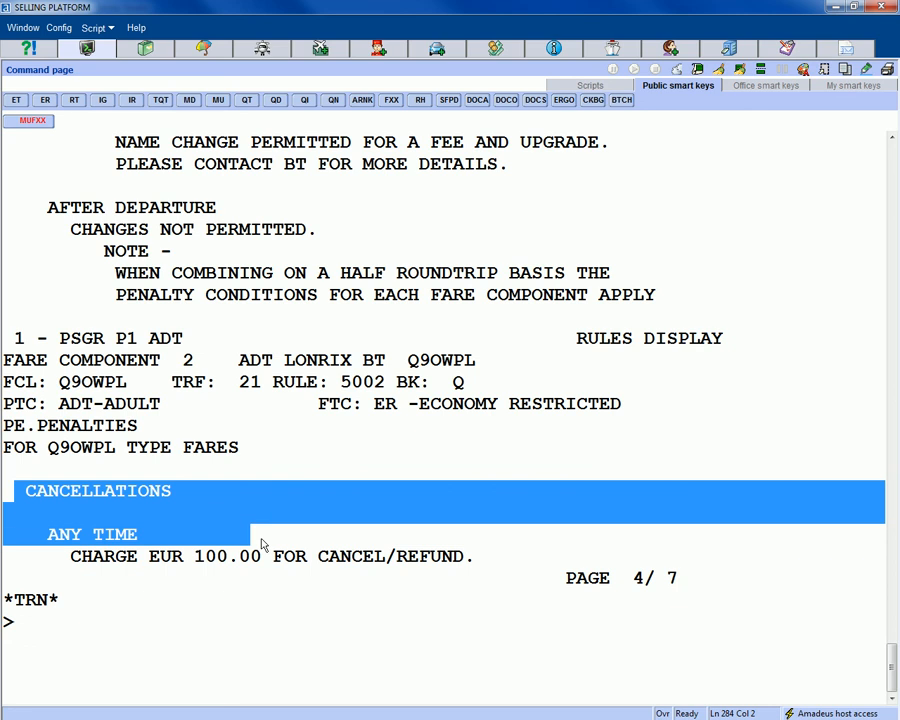
left_click(88, 646)
type("MD")
key("Return")
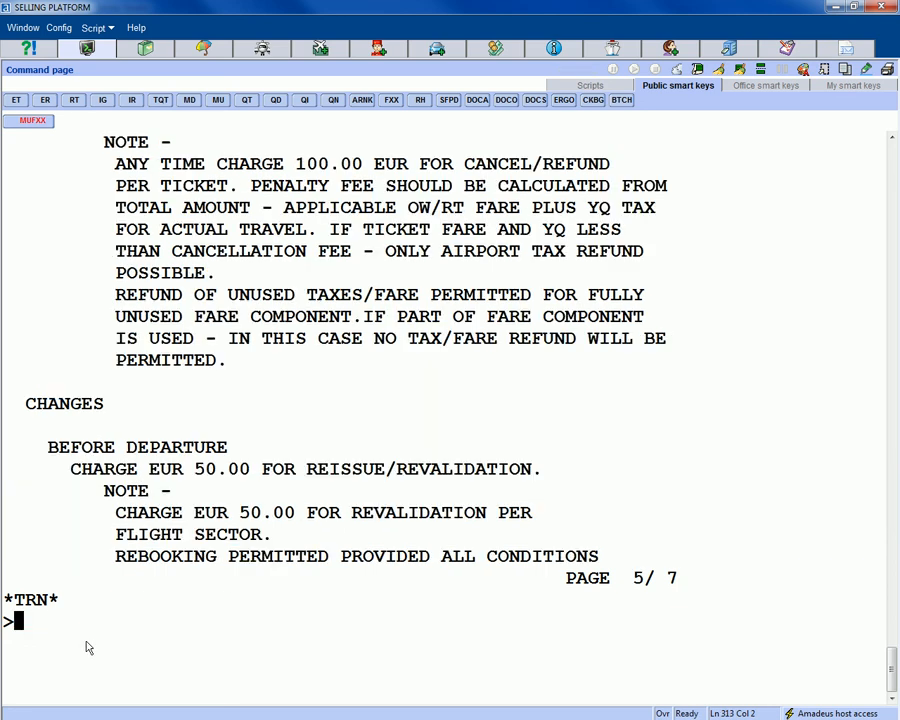
left_click_drag(26, 414, 272, 493)
left_click(30, 645)
type("MD")
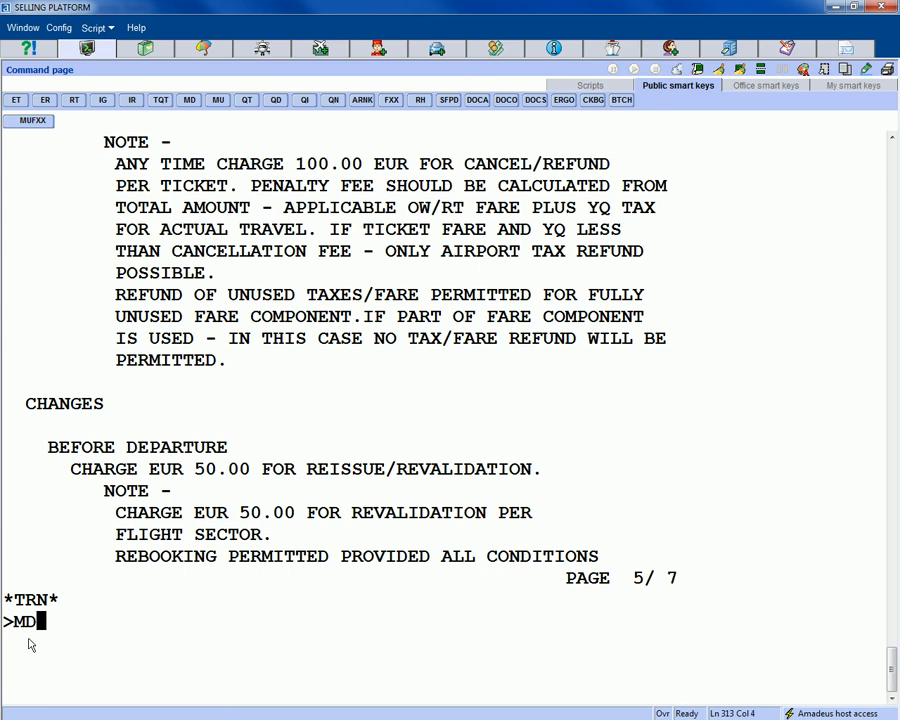
key("Return")
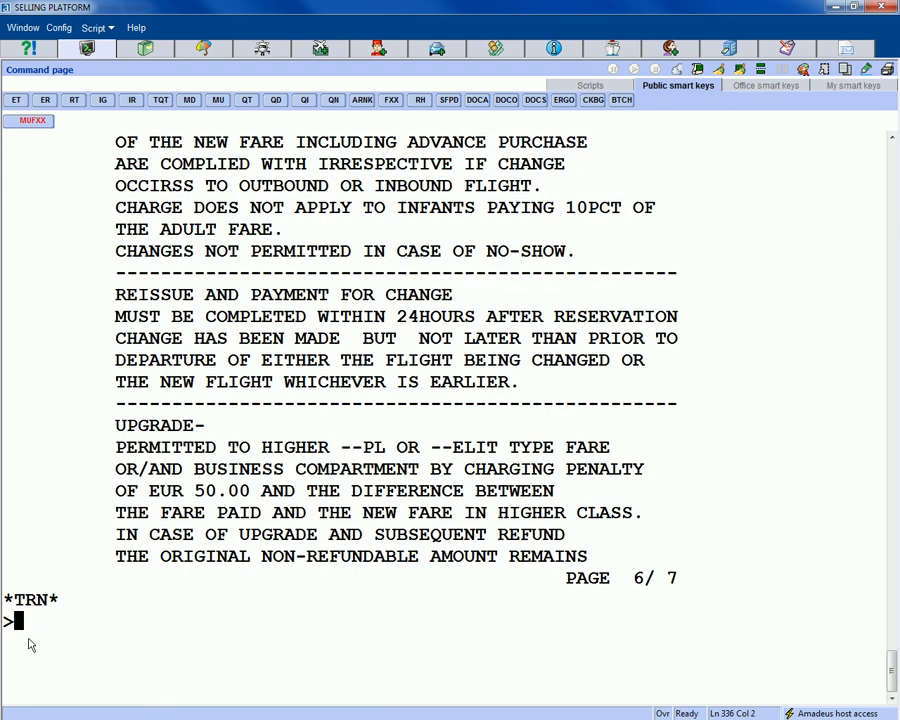
- Check the reissue deadline, reach the final rules page 7/7, and redisplay the booking with RT
type("MD")
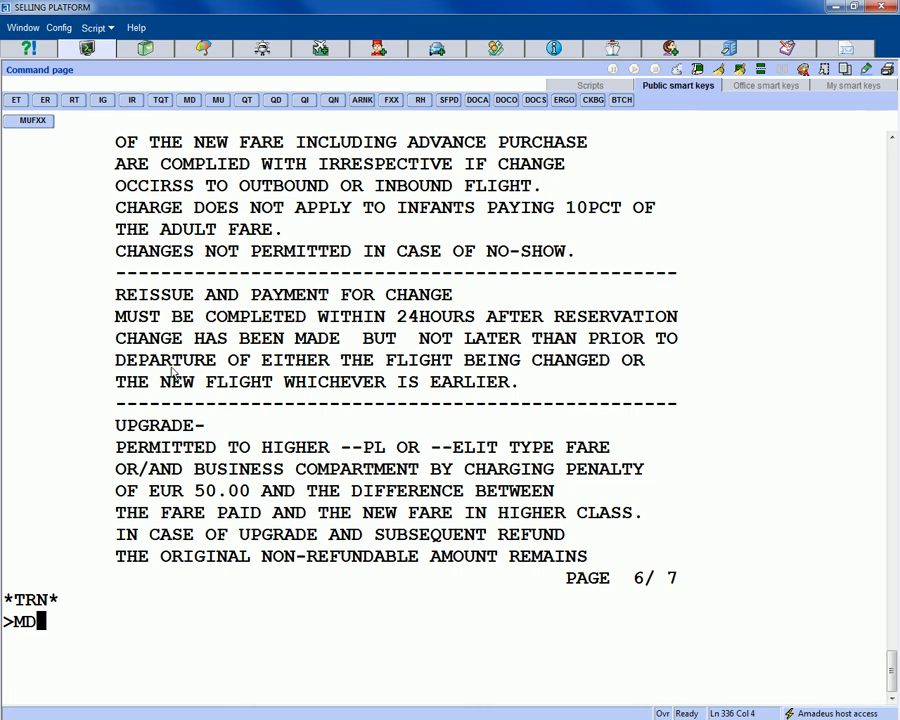
left_click_drag(412, 342, 566, 383)
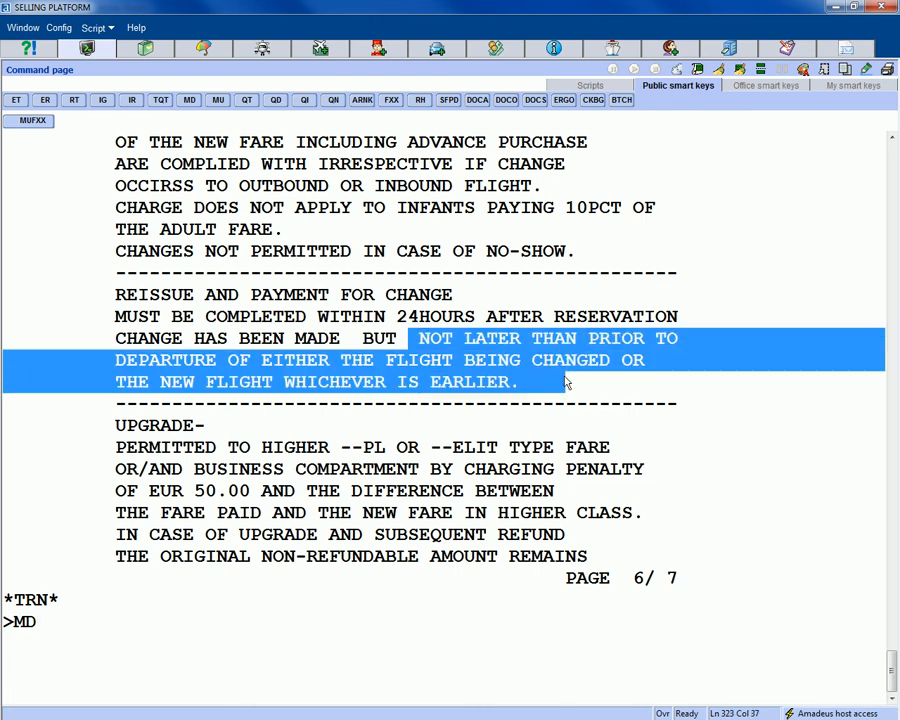
left_click(77, 644)
key("Return")
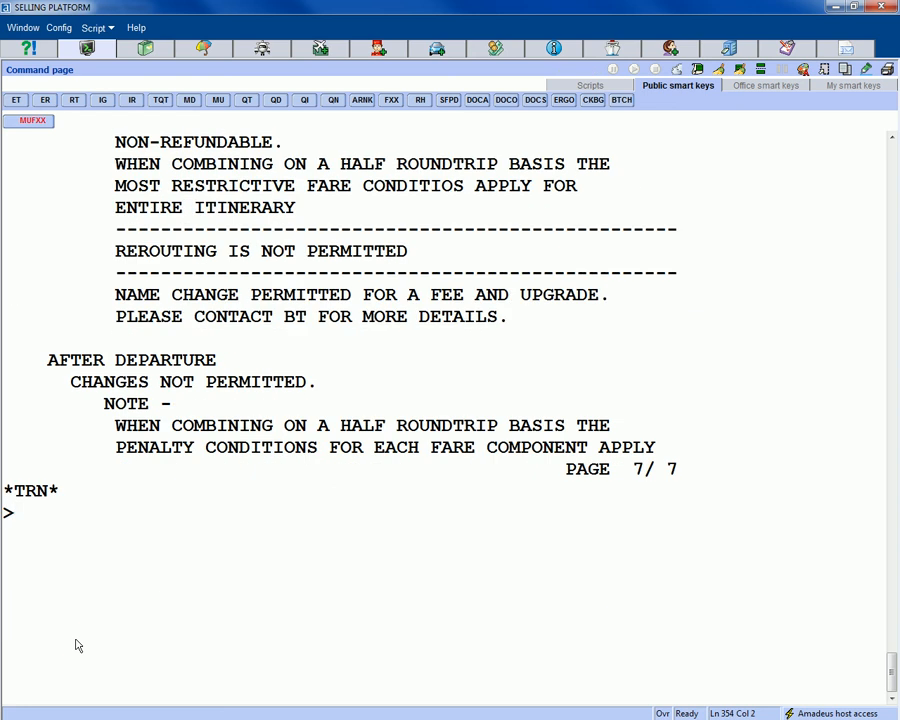
type("RT")
key("Return")
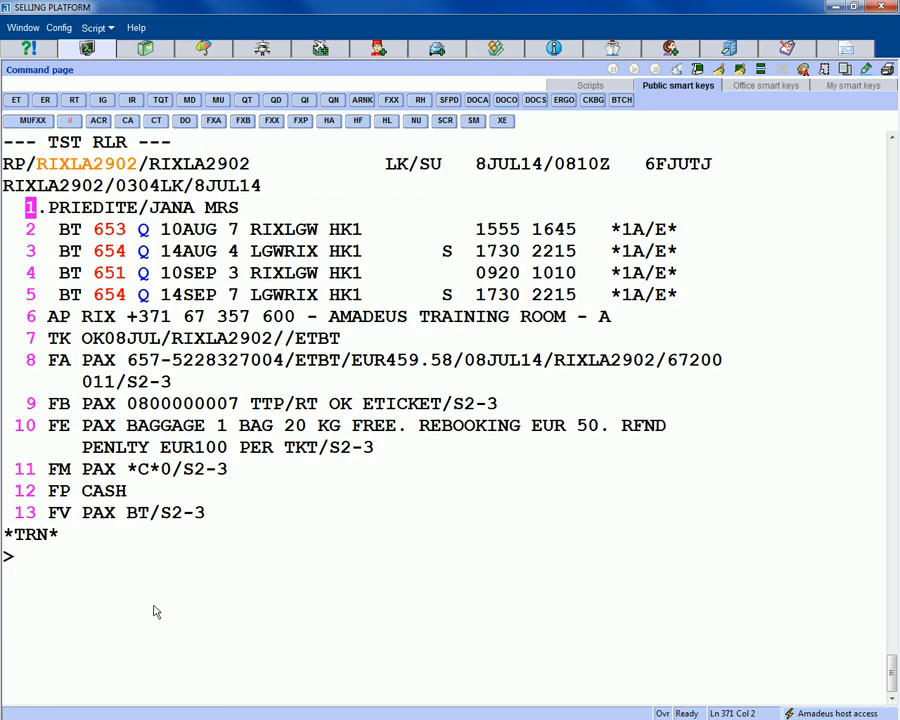
- Delete the August BT flight segments 2 and 3 with XE2-3
type("X")
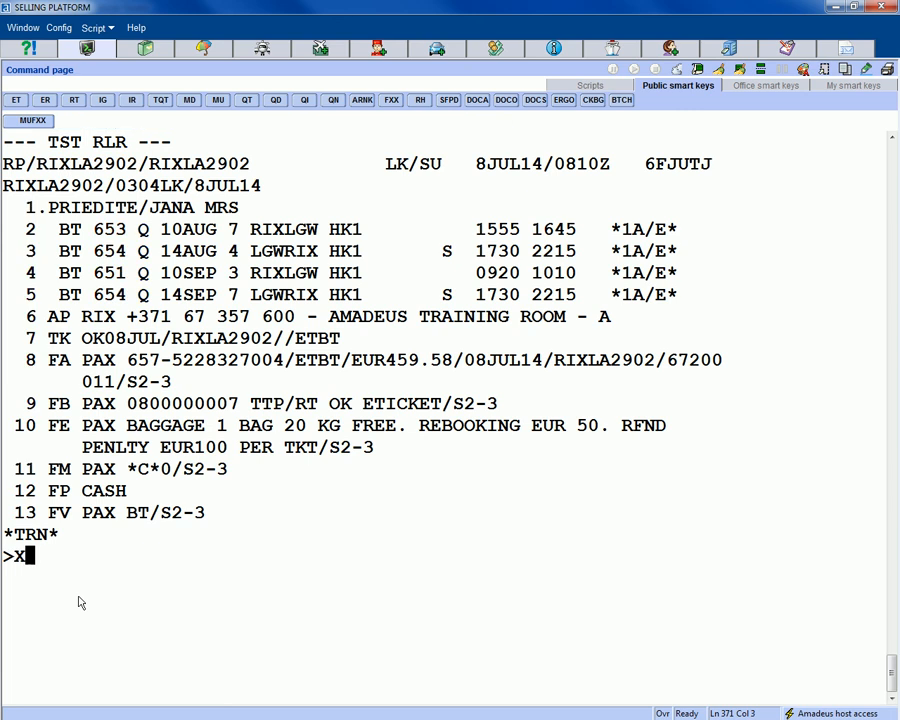
type("E2-3")
key("Return")
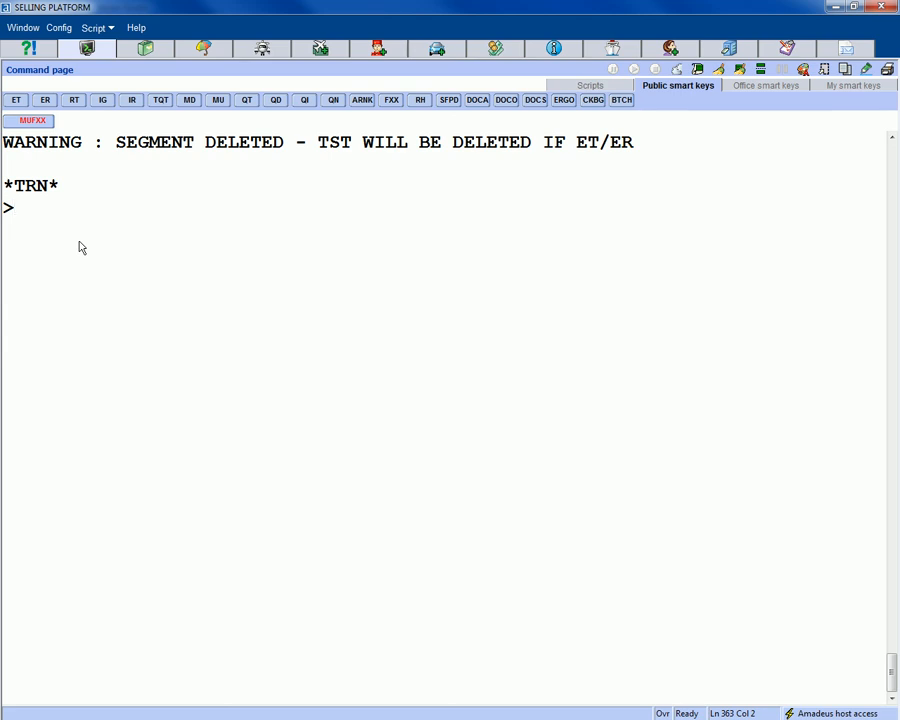
- End and retrieve the booking with ER, then review the revalidation warning and FHE ticket line
type("ER")
key("Return")
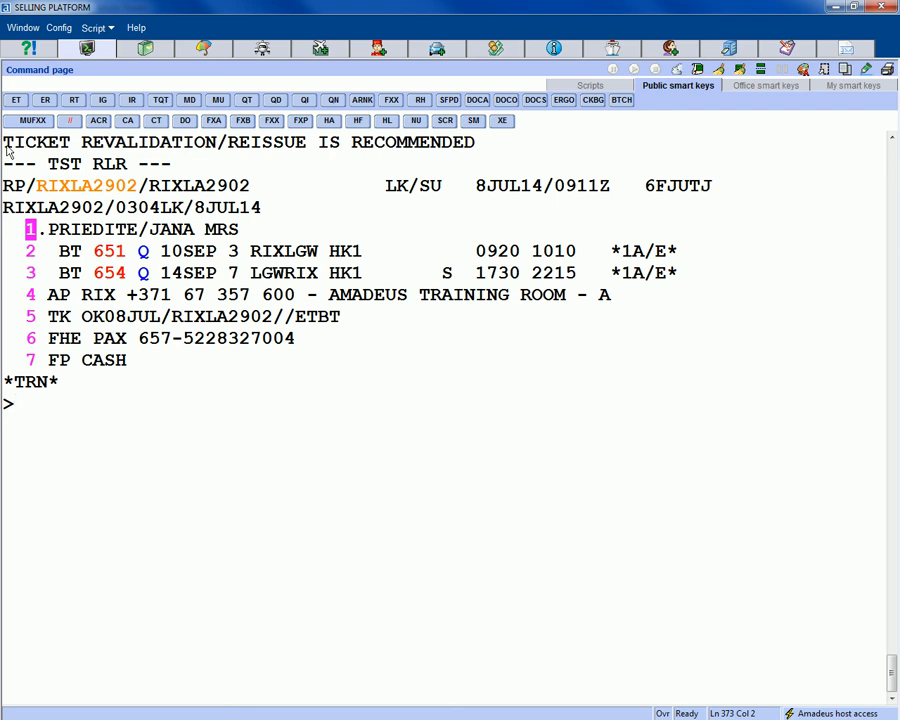
left_click_drag(5, 145, 498, 155)
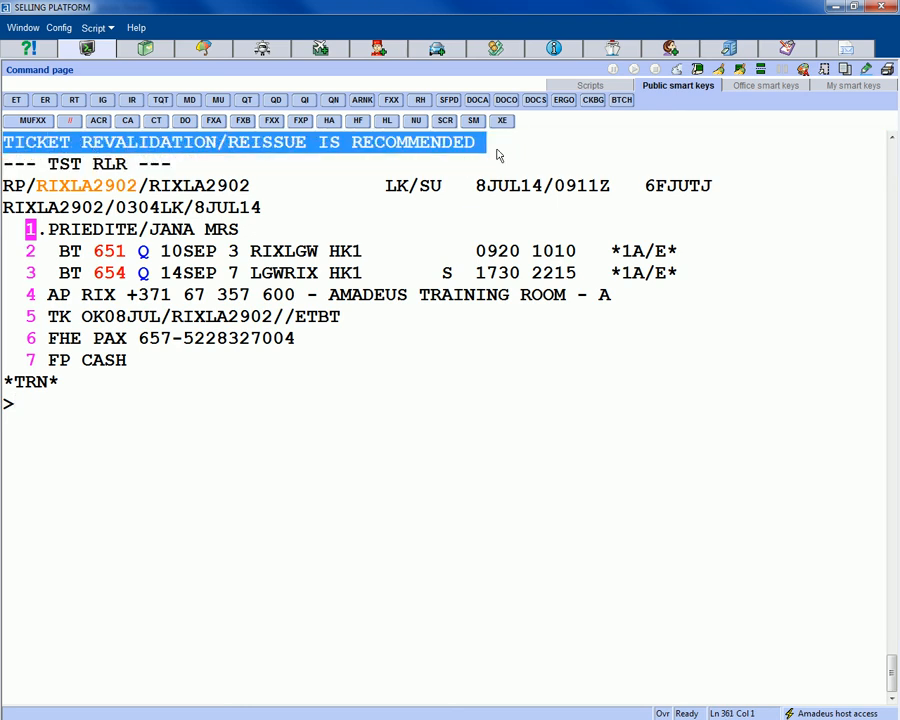
left_click(40, 428)
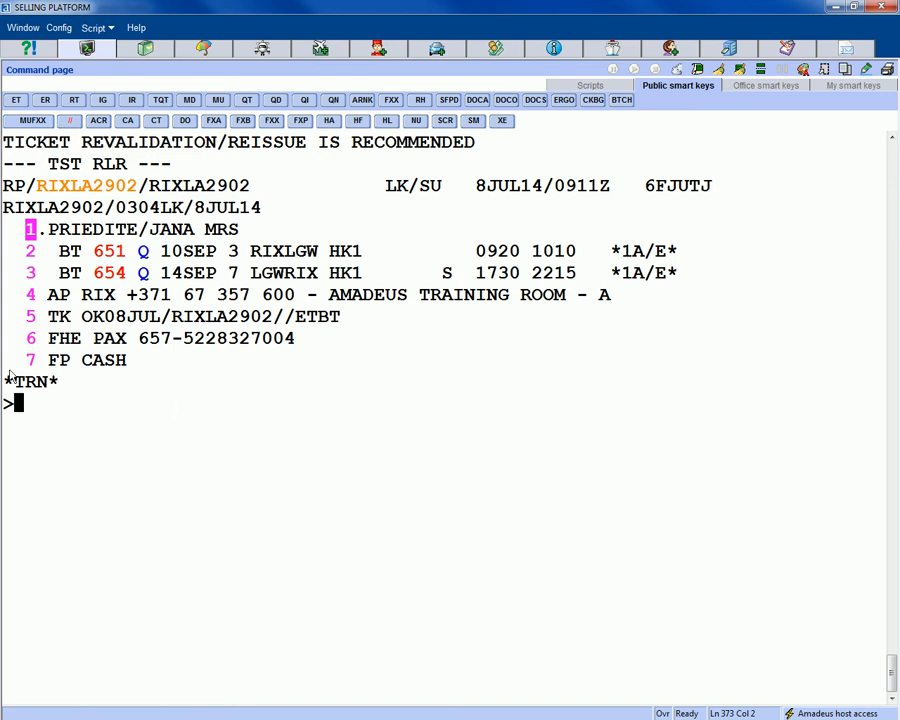
left_click_drag(14, 338, 311, 341)
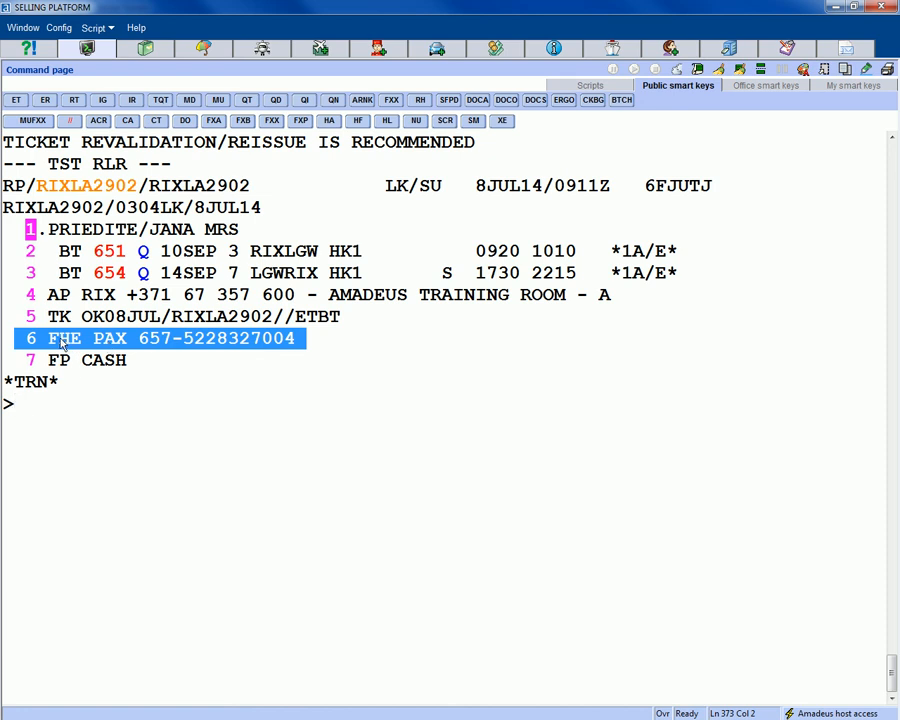
left_click(38, 428)
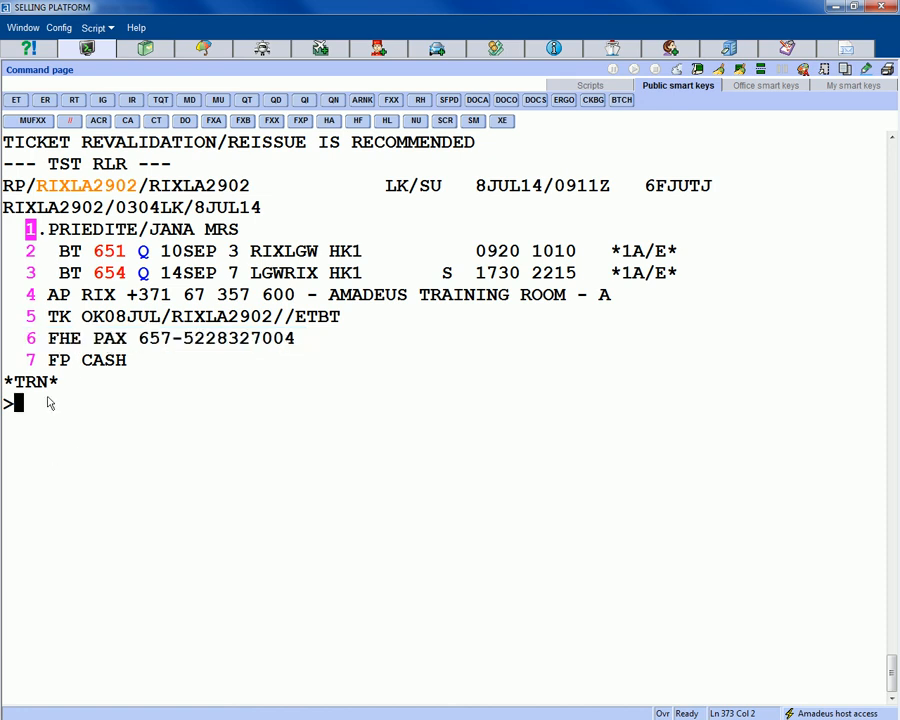
left_click_drag(28, 340, 316, 356)
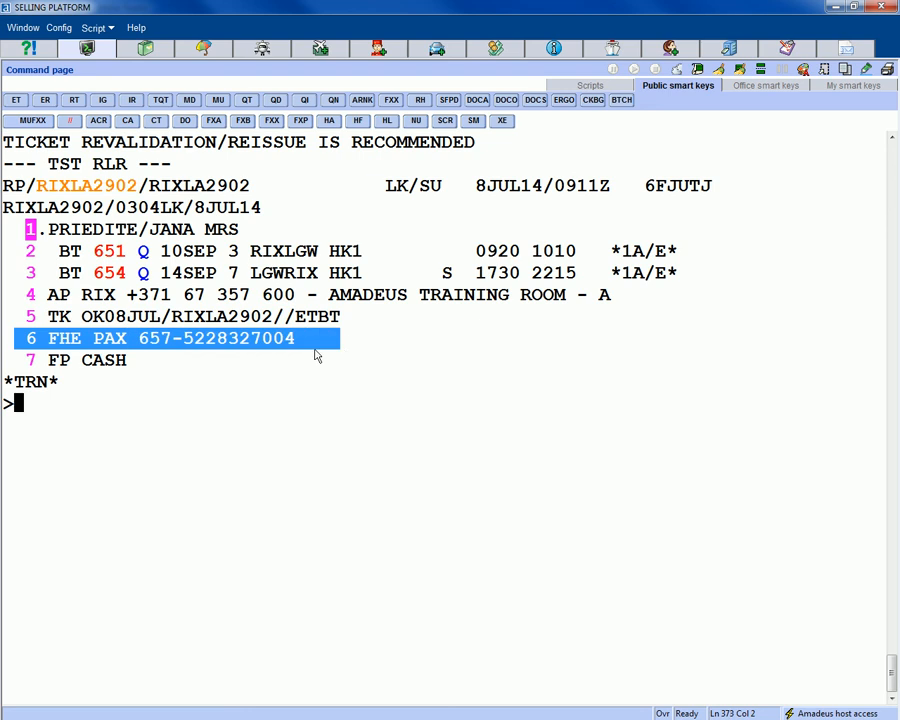
left_click(42, 419)
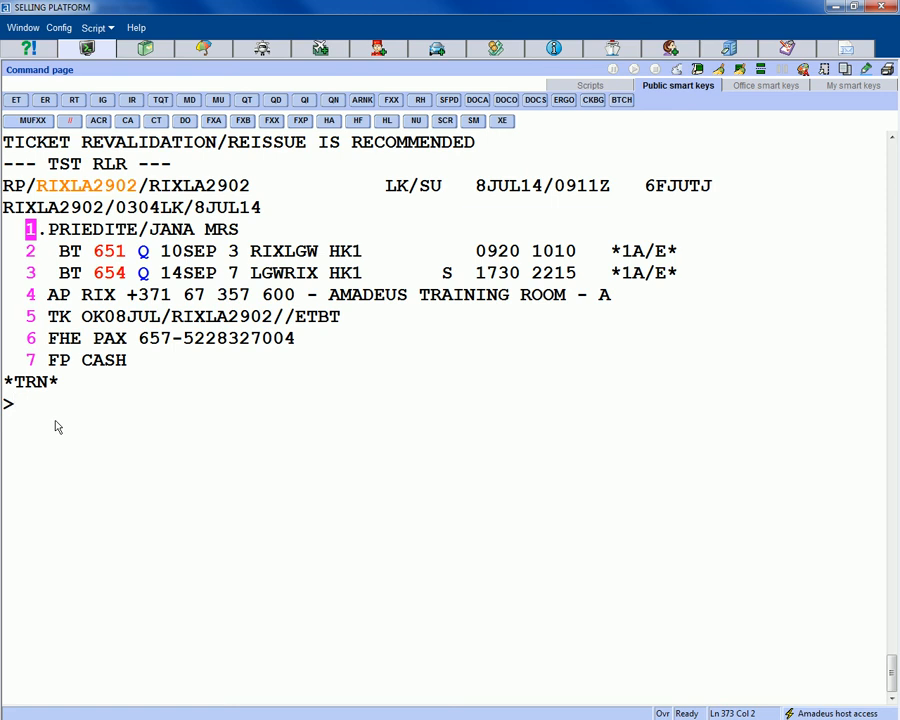
- Display the HE ETTBT e-ticketing help entry for airline BT
type("HE")
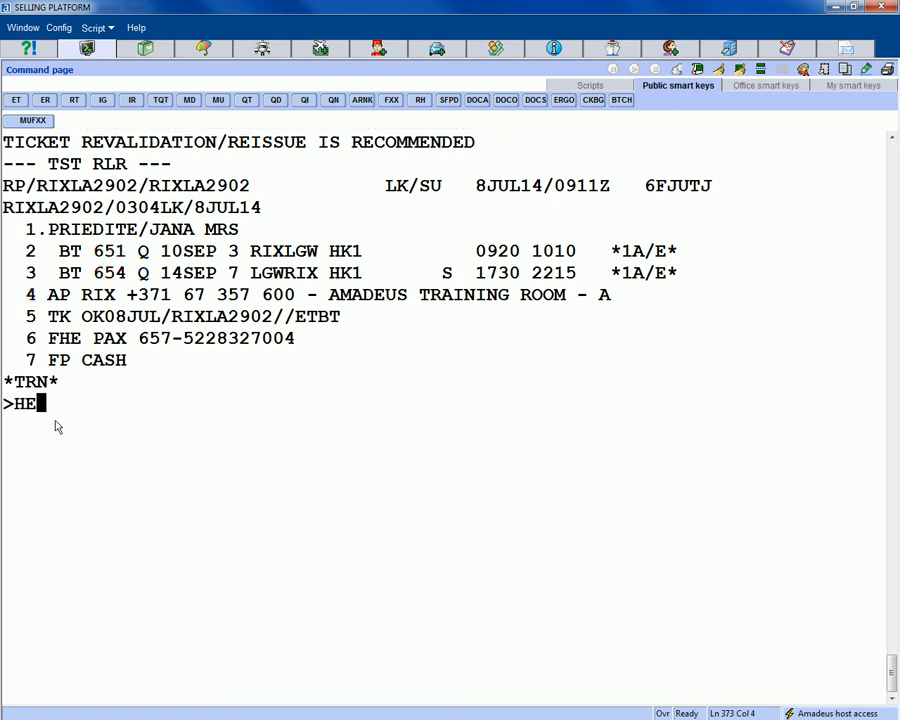
type("ETTBT")
left_click_drag(14, 405, 41, 405)
left_click_drag(103, 411, 80, 407)
left_click(98, 409)
key("Return")
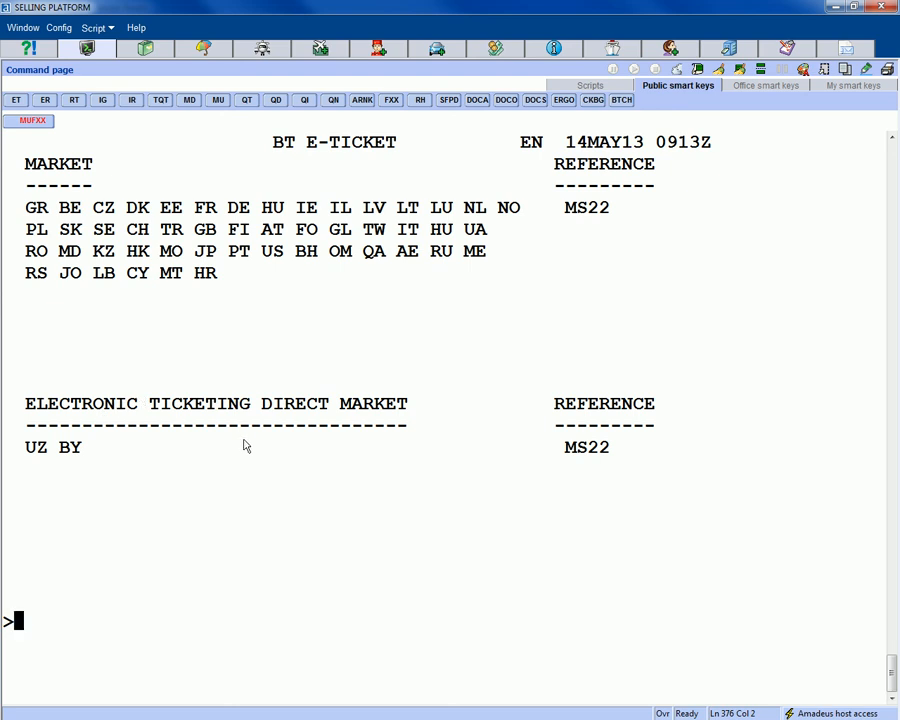
double_click(374, 209)
left_click(33, 635)
- Open the MS22 capability details and page on to confirm REVALIDATION :Y for BT
type("MS22")
key("Return")
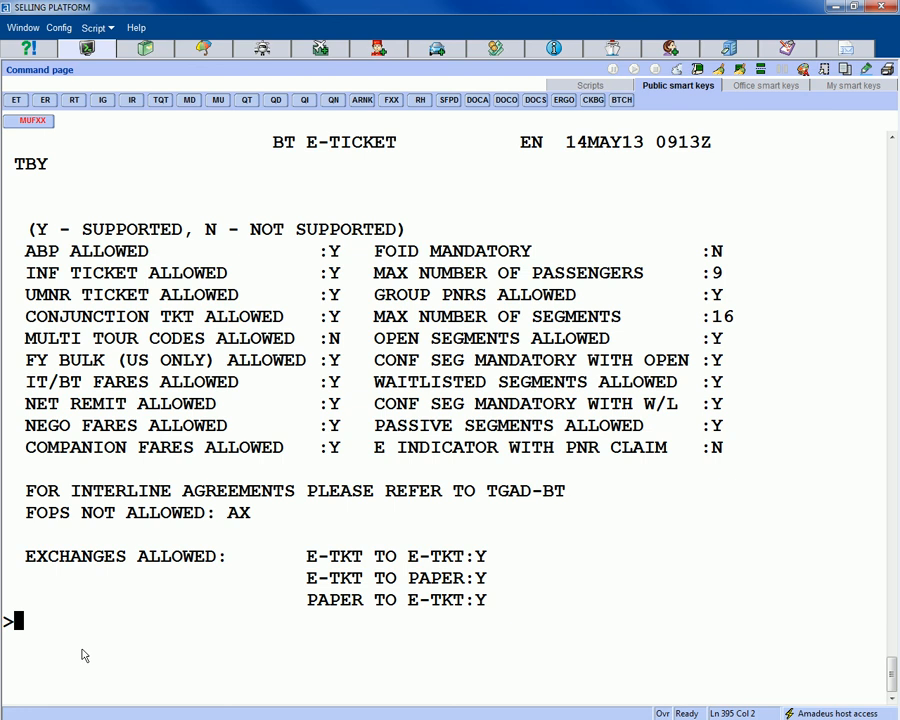
type("MD")
key("Return")
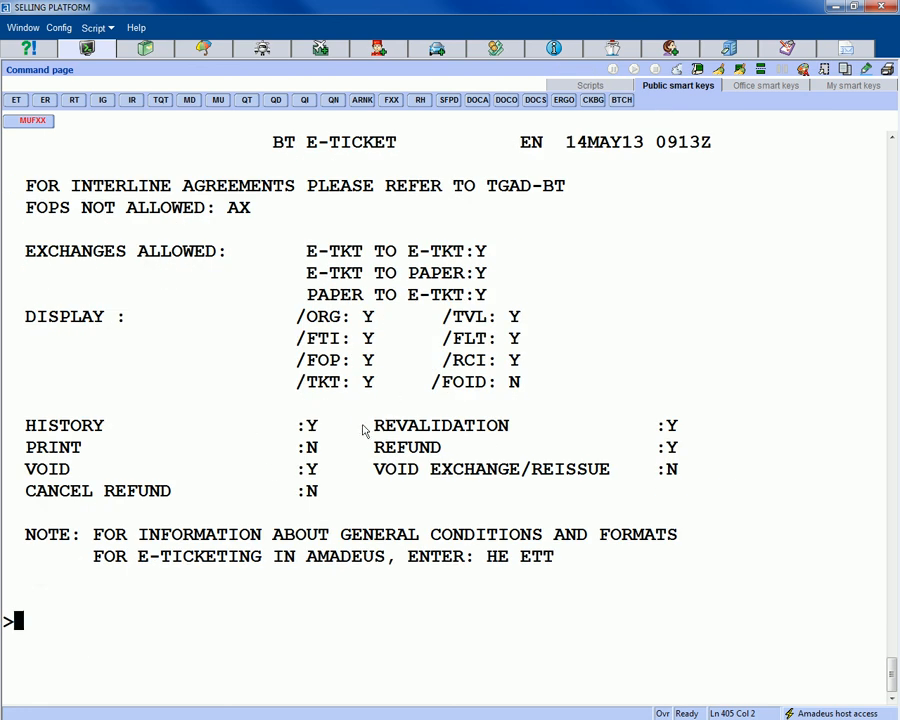
left_click_drag(363, 426, 703, 433)
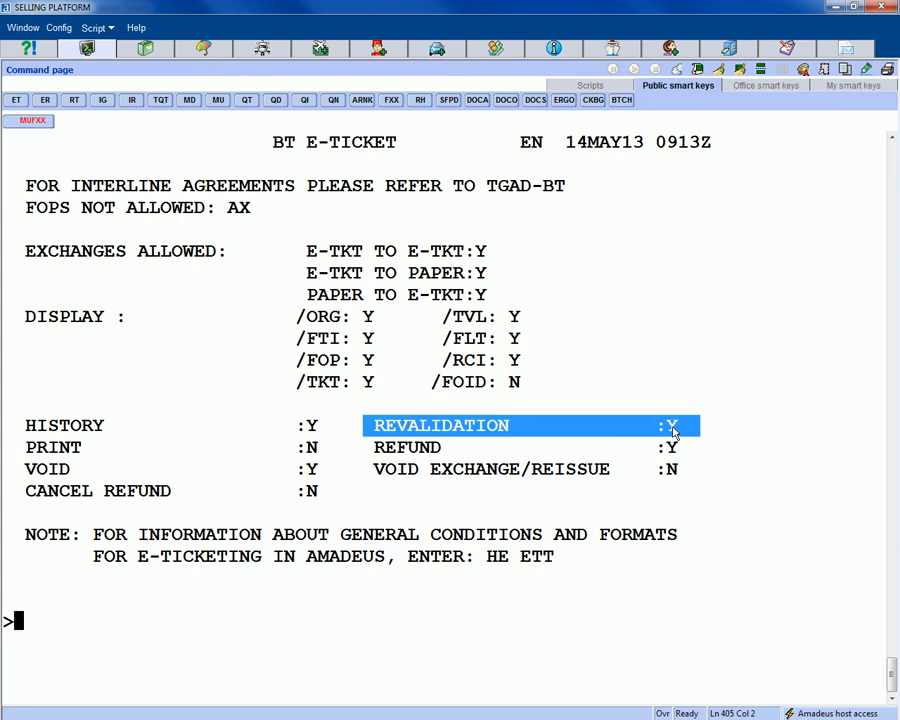
left_click(29, 634)
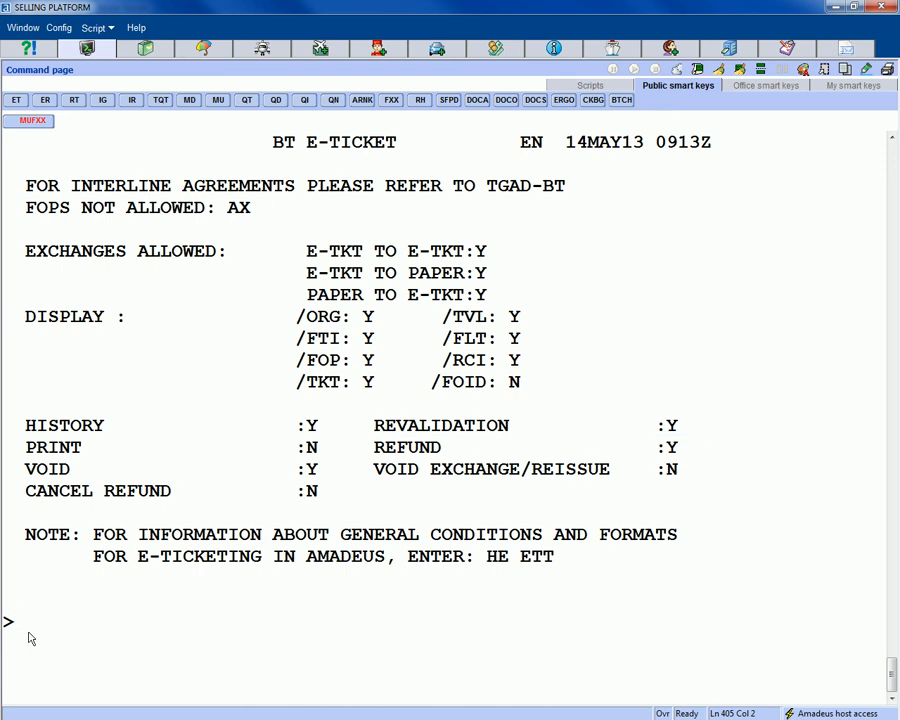
- Redisplay the booking and prepare a TWD/L6 request for the FHE ticket on line 6
type("RT")
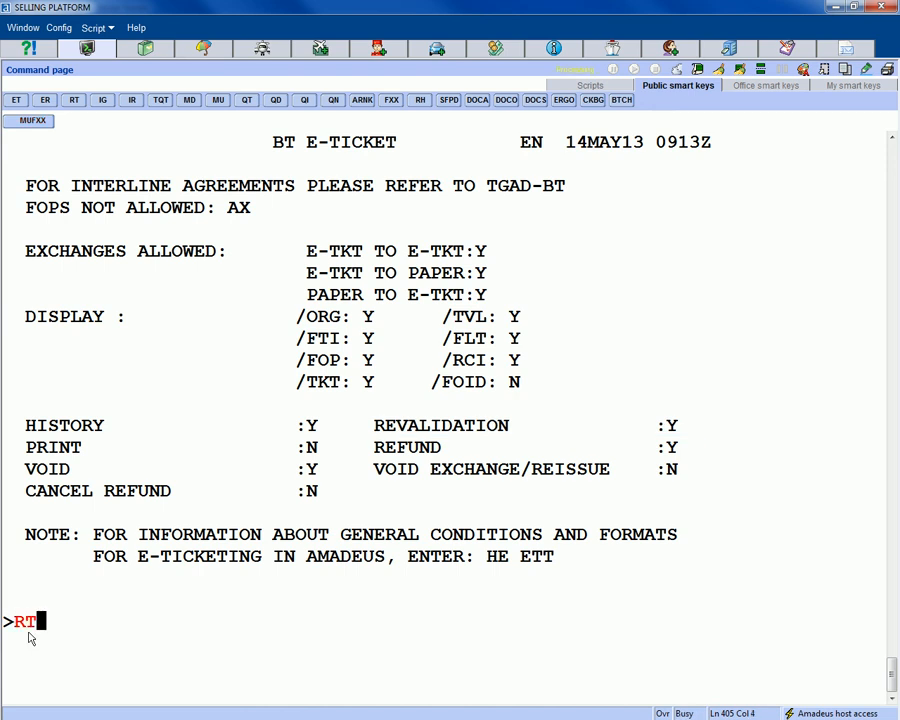
key("Return")
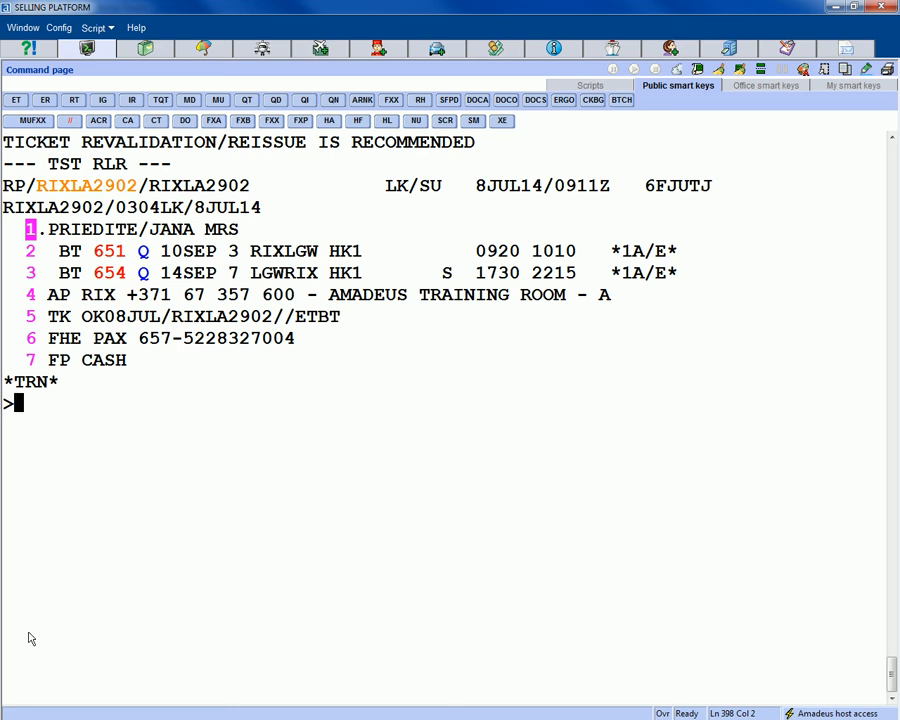
type("T")
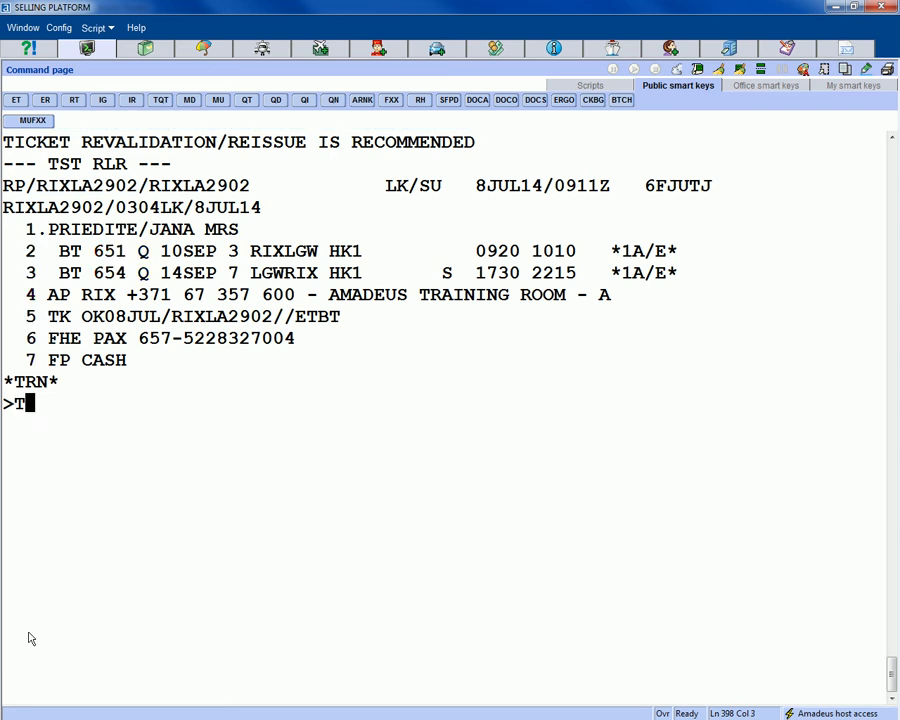
type("WD/KL")
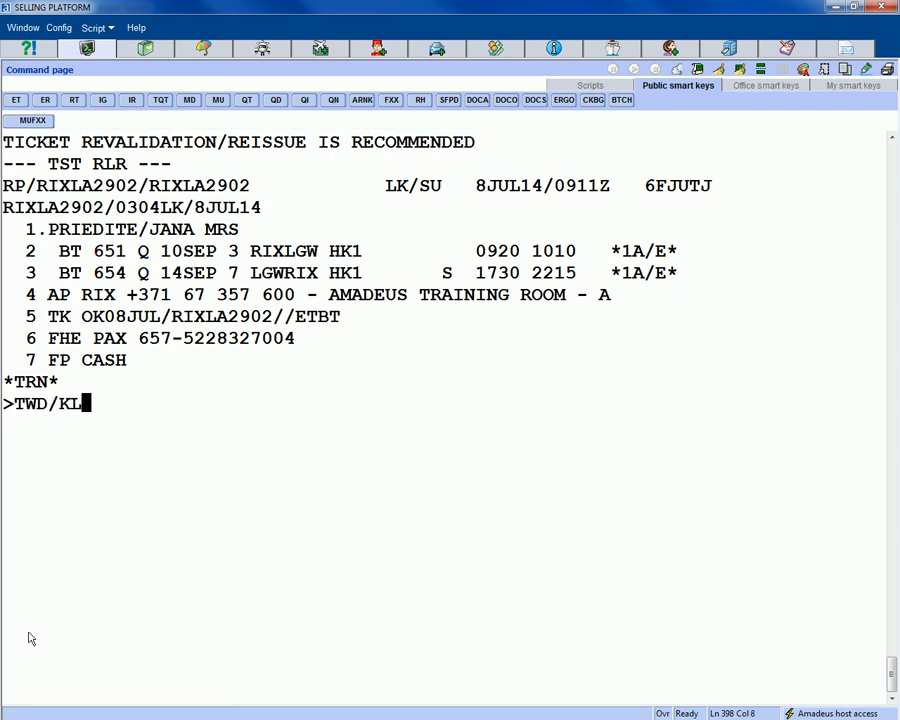
key("BackSpace")
key("BackSpace")
type("L6")
left_click_drag(6, 338, 316, 350)
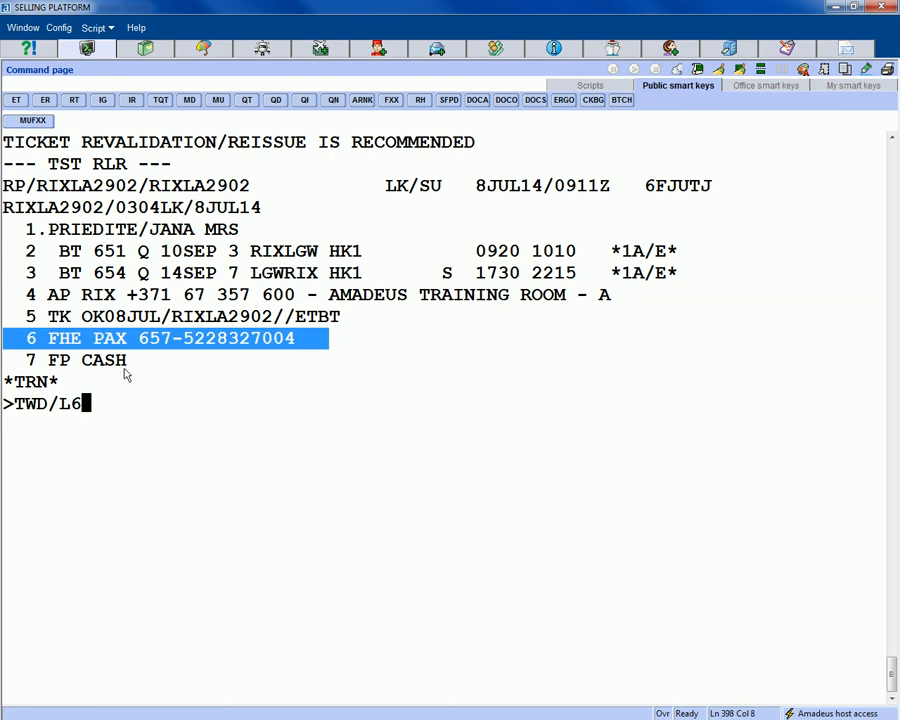
left_click(100, 408)
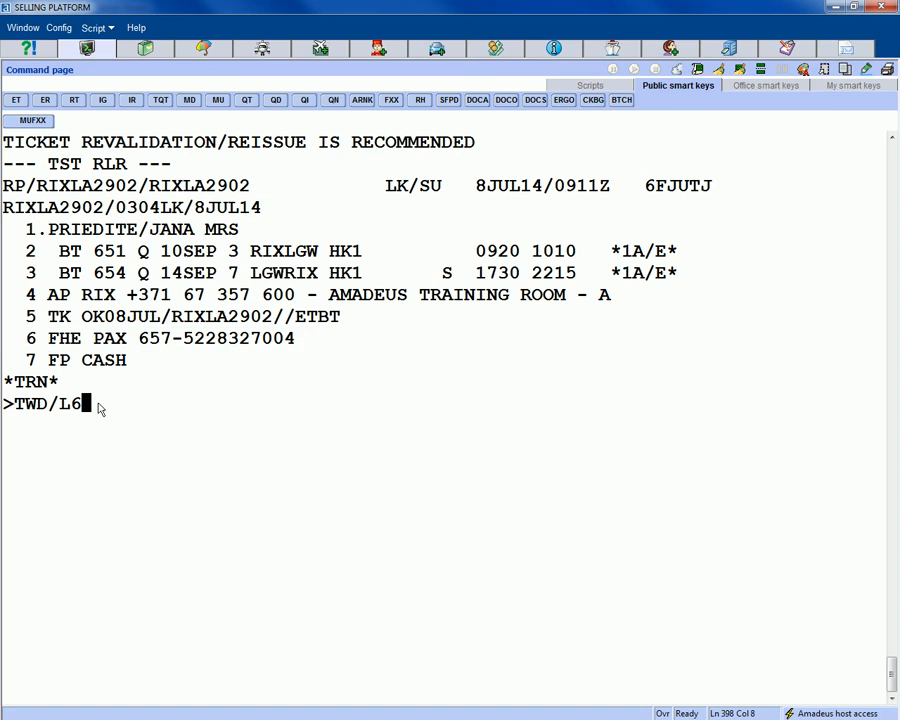
- Display the e-ticket, showing the original August BT 653 and 654 coupons still open
key("Return")
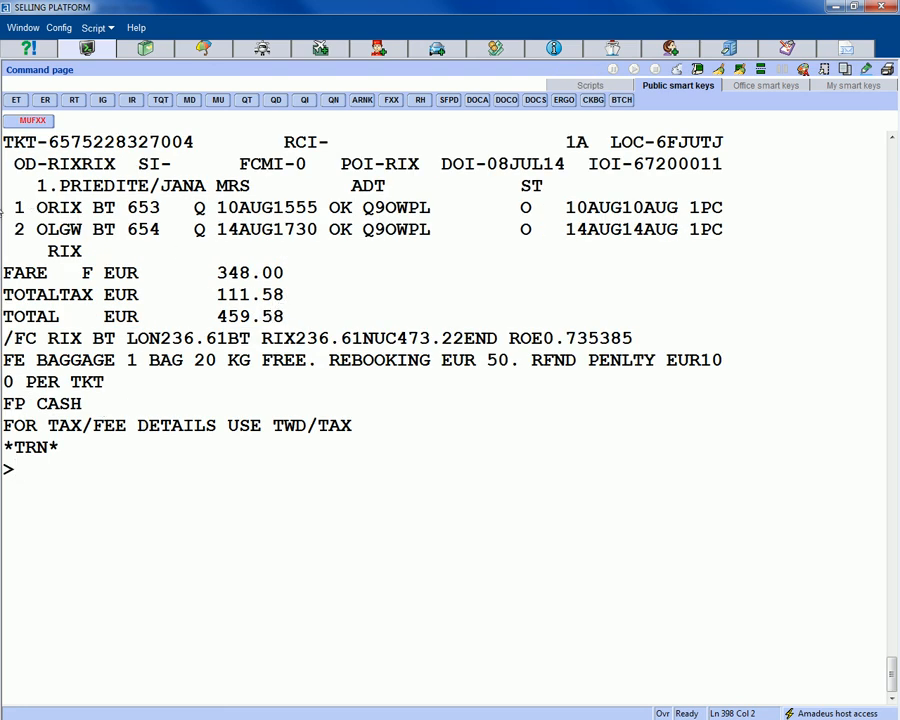
left_click_drag(14, 209, 320, 233)
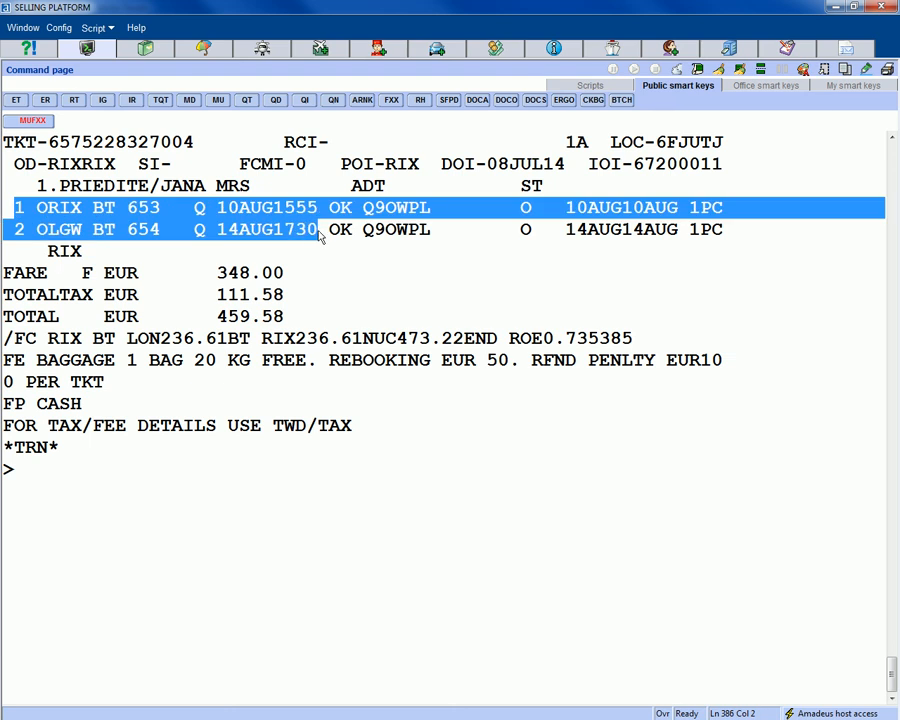
left_click(41, 511)
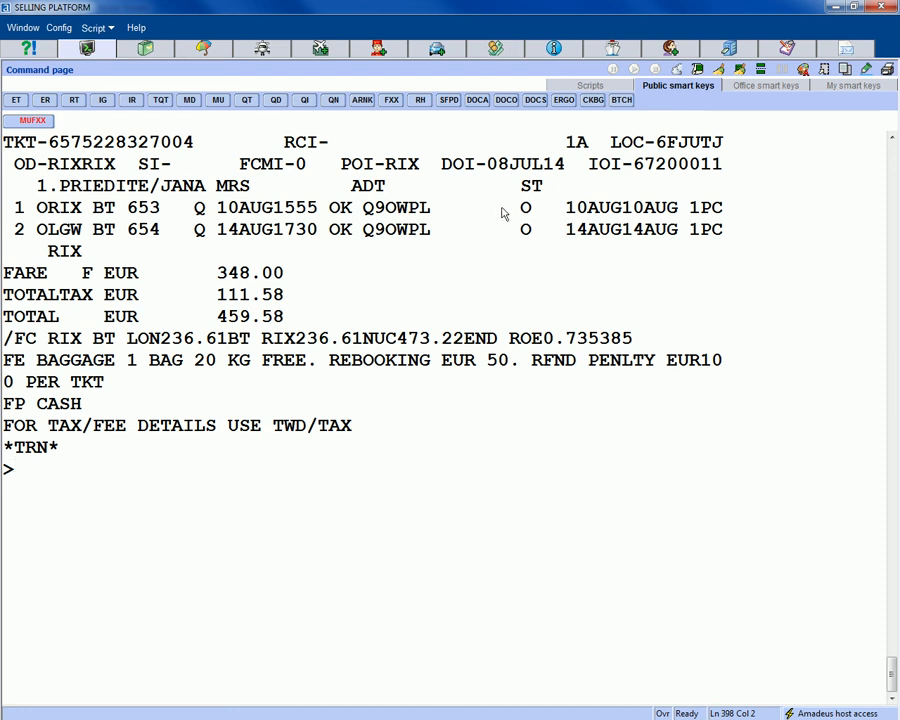
left_click_drag(500, 212, 536, 233)
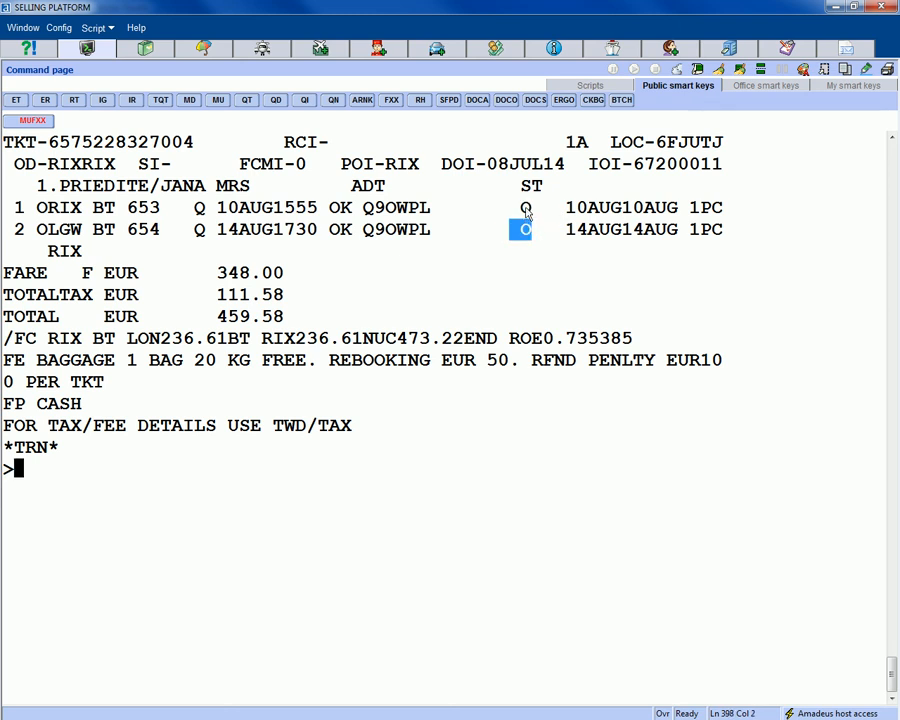
left_click(87, 495)
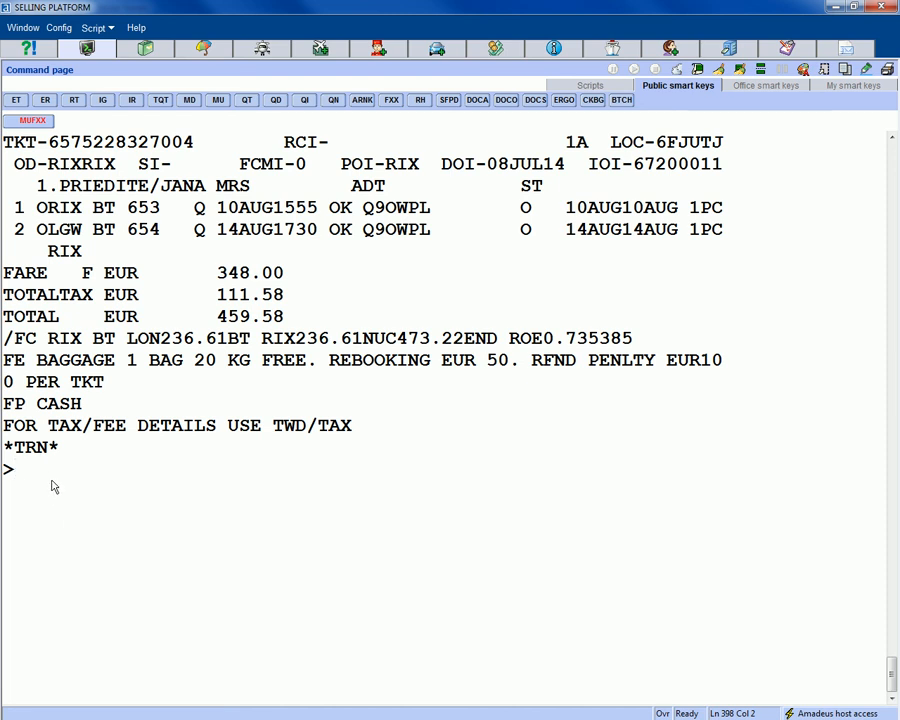
- Revalidate ticket coupons 1–2 onto segments 2–3 with TTP/ETRV/L6/S2-3/E1-2, getting OK PROCESSED
type("RT")
key("Return")
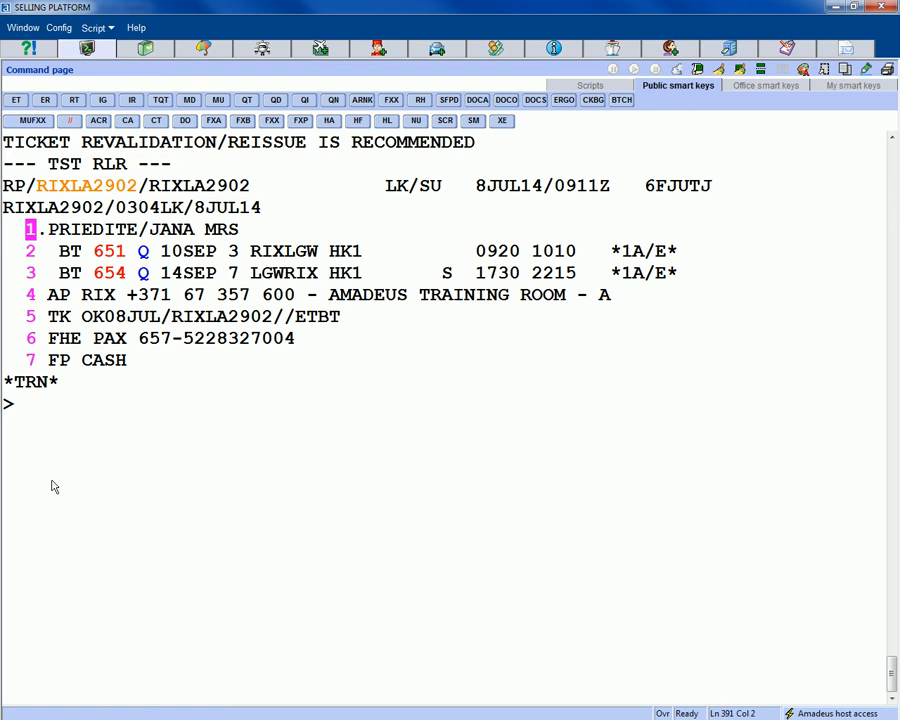
type("TTP")
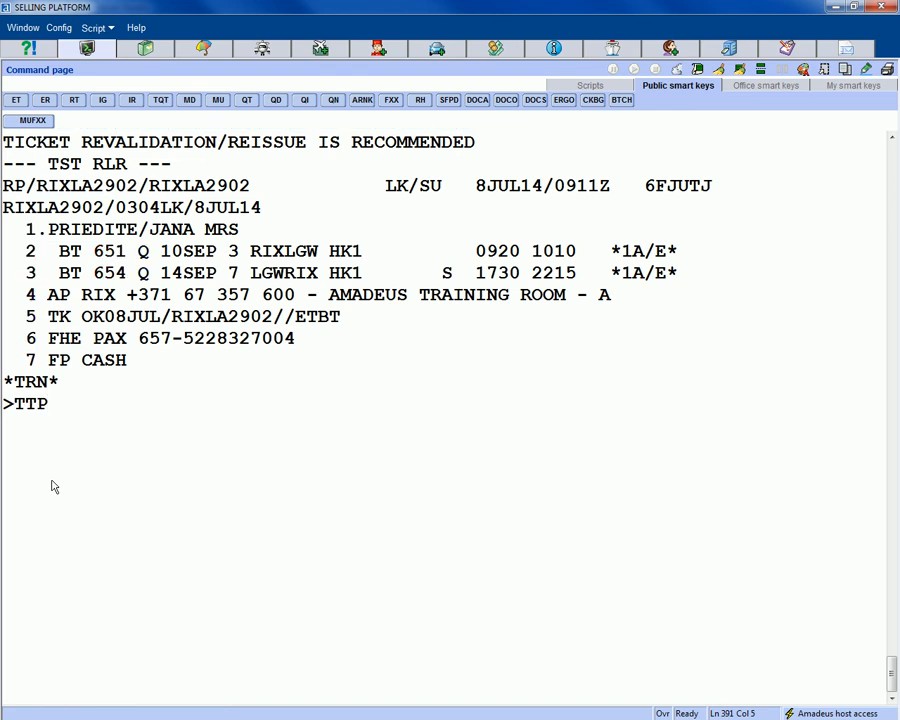
type("/ETRV")
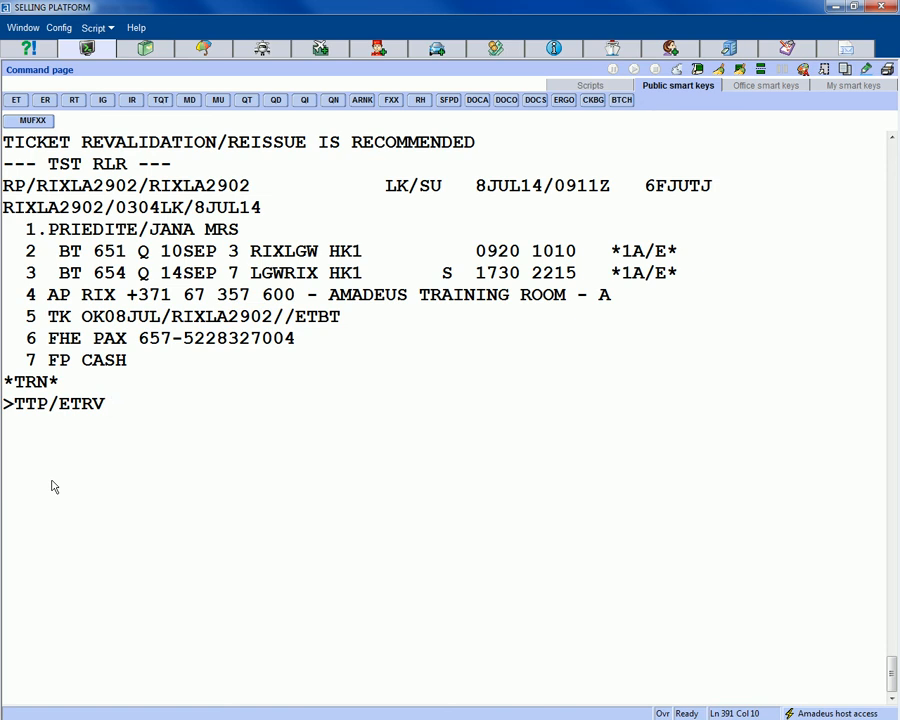
type("/L6/S")
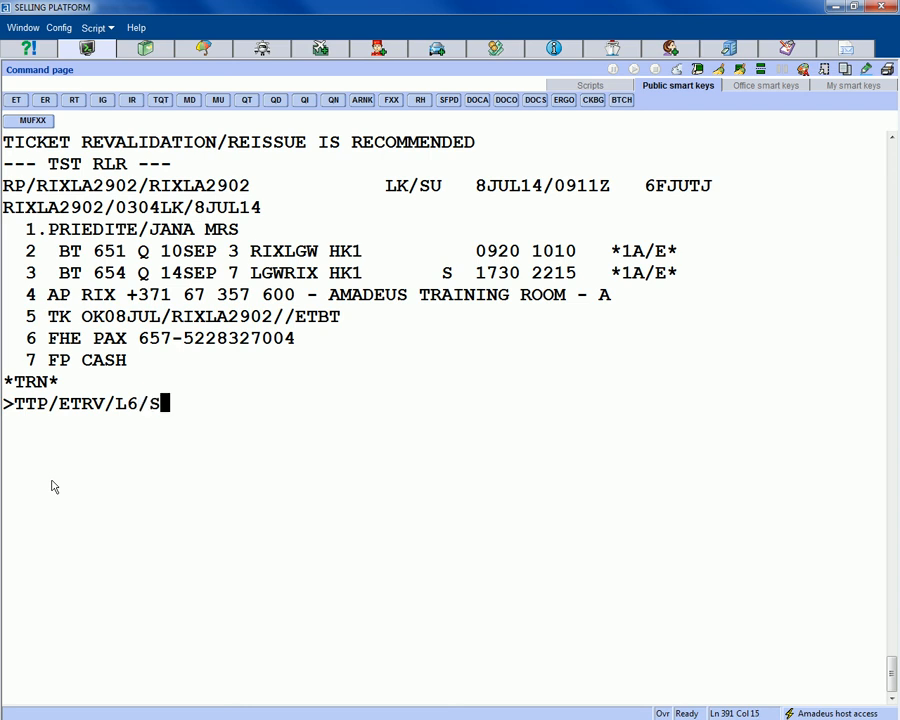
type("2-3")
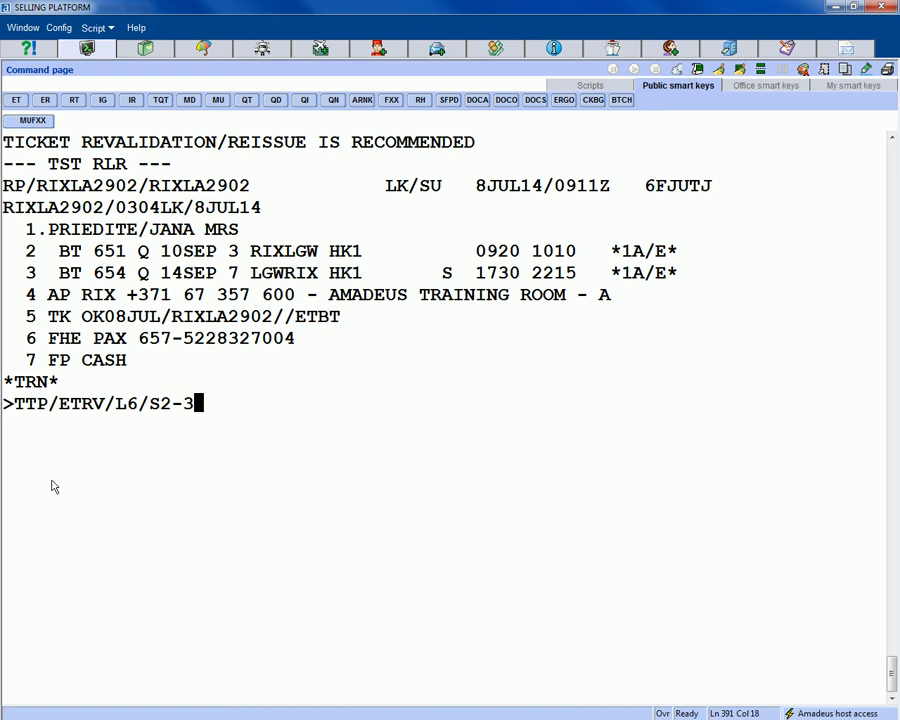
type("/E")
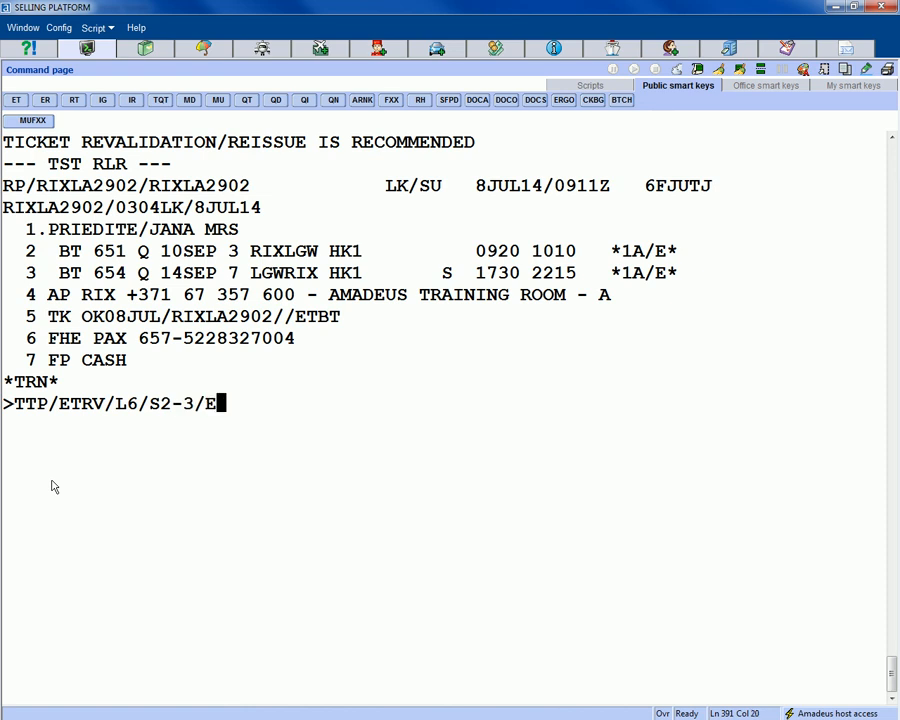
type("1-2")
left_click_drag(20, 252, 724, 298)
left_click(306, 418)
scroll(306, 418, "up", 7)
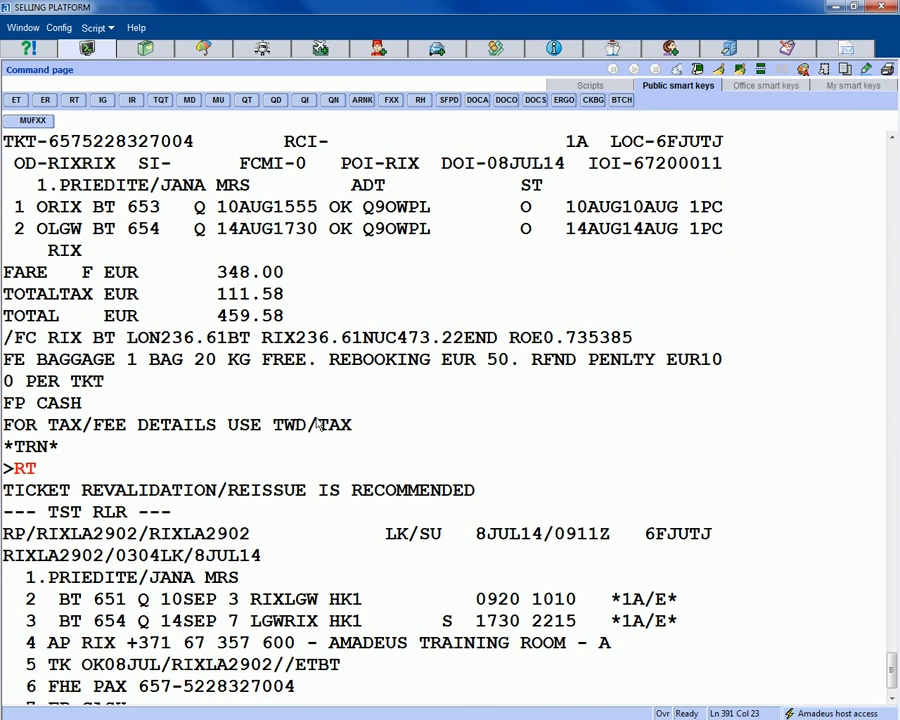
scroll(62, 262, "up", 1)
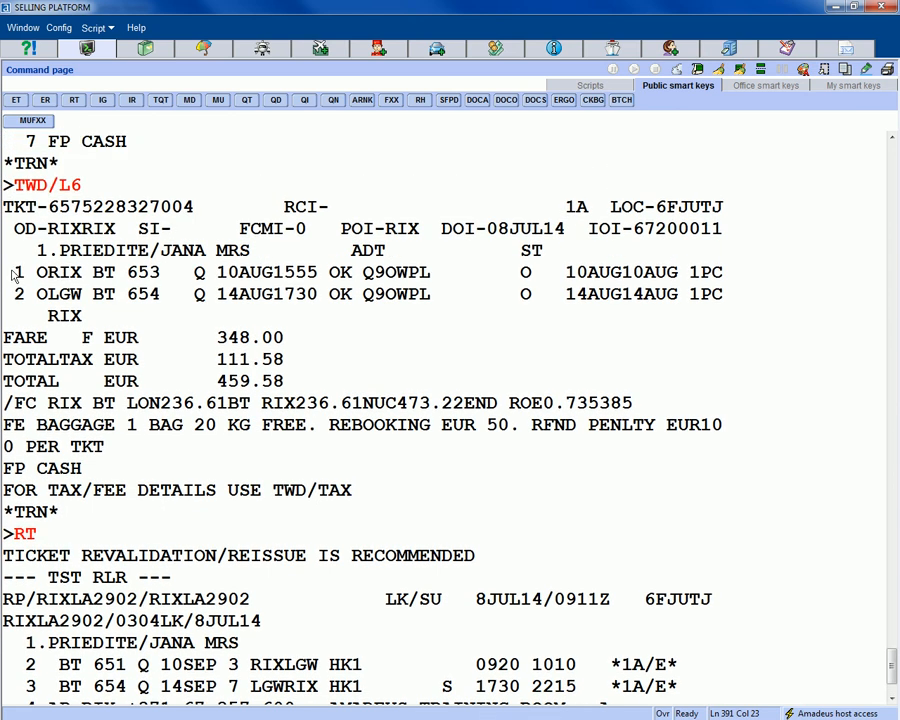
left_click_drag(14, 273, 558, 322)
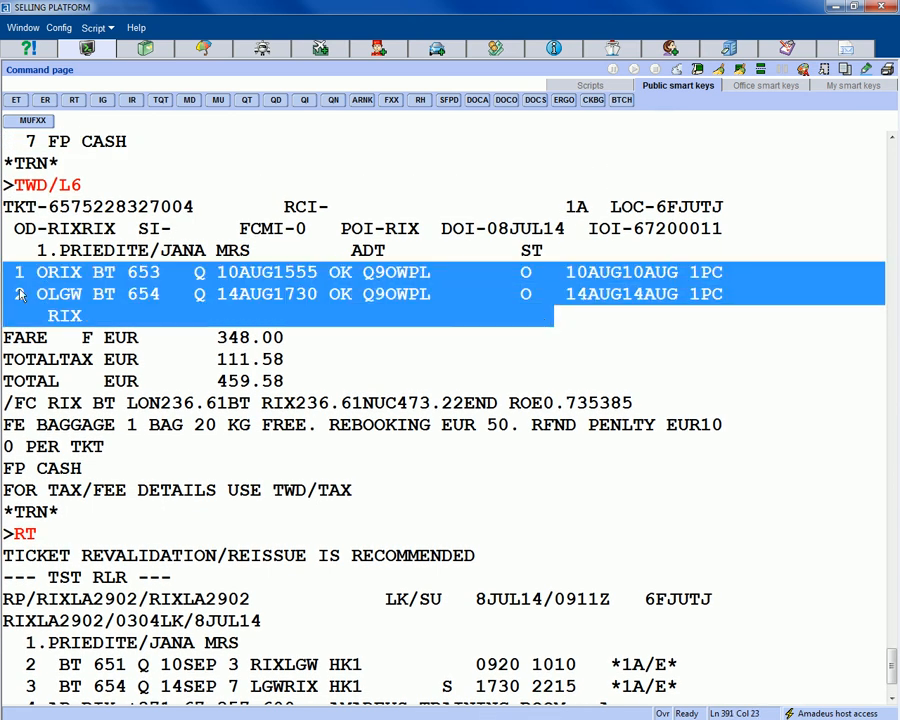
scroll(352, 494, "down", 2)
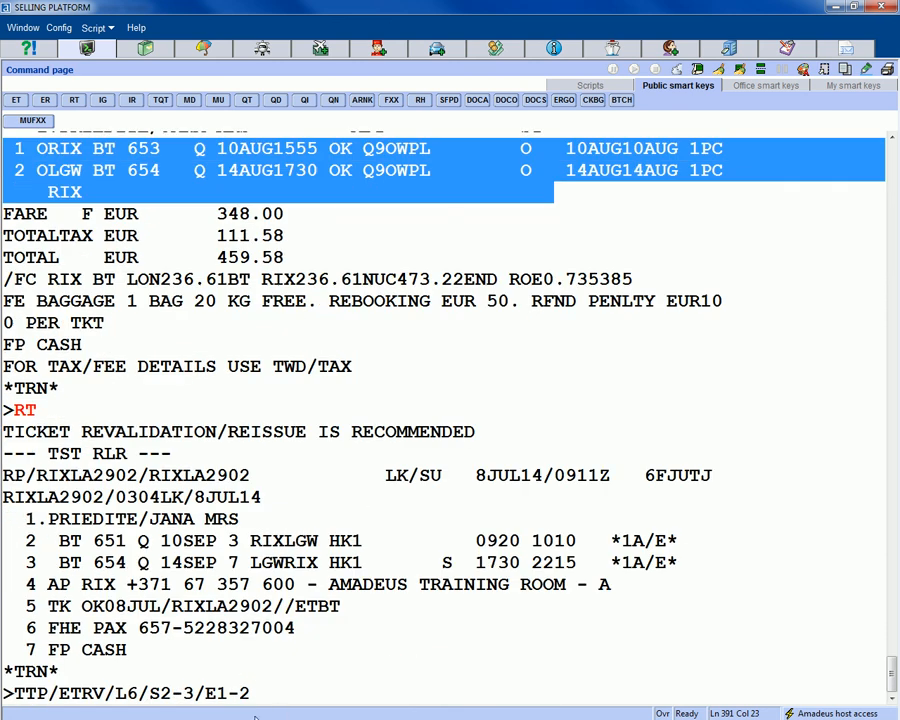
left_click(257, 703)
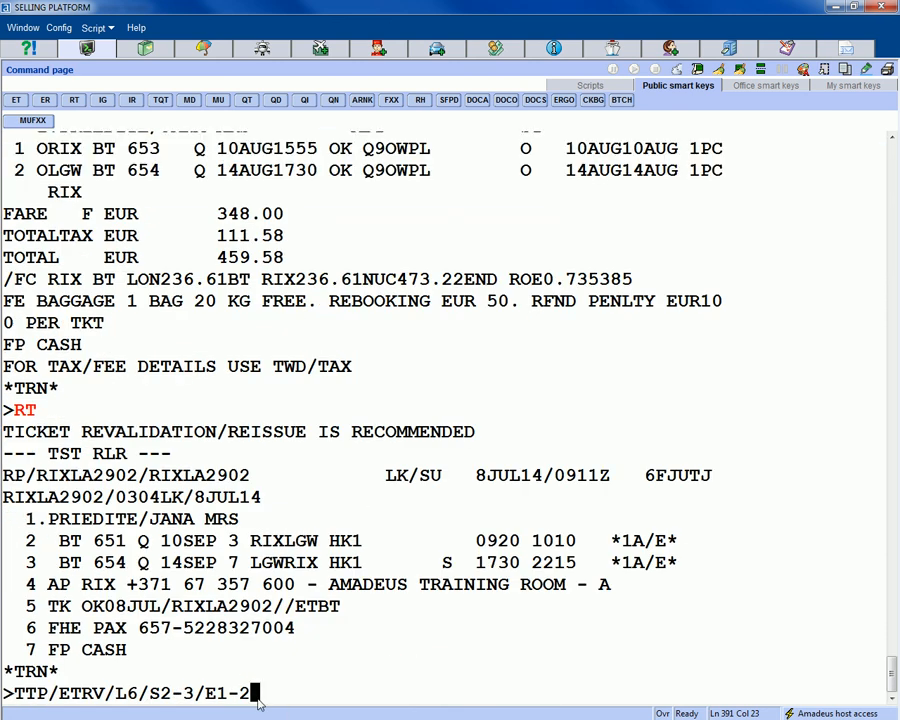
key("Return")
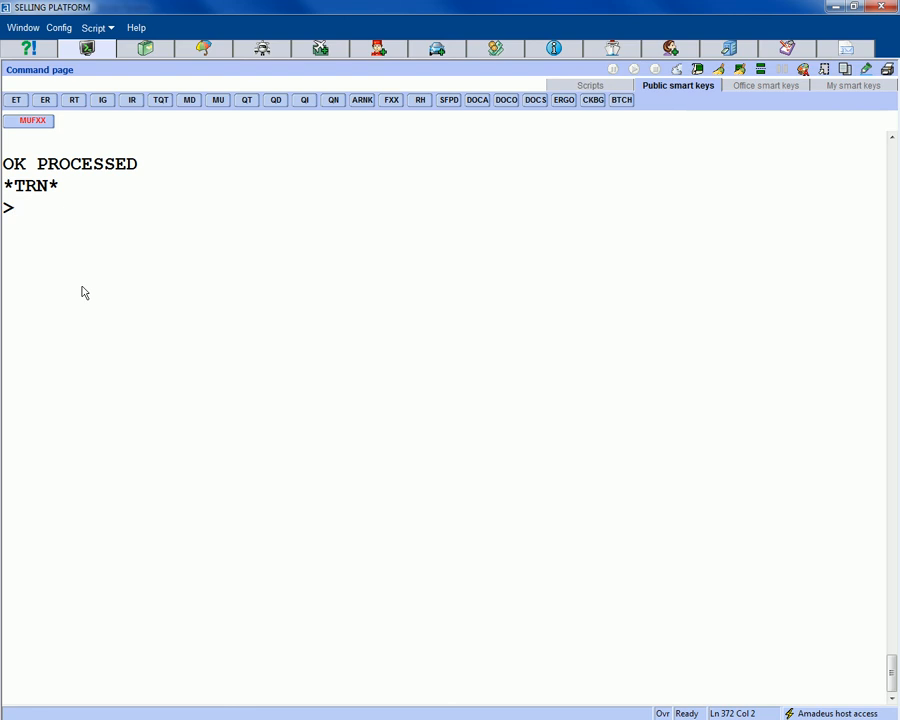
- Redisplay the booking and check line 6's FA element: ticket number, ETBT and 08JUL14 issue date
type("RT")
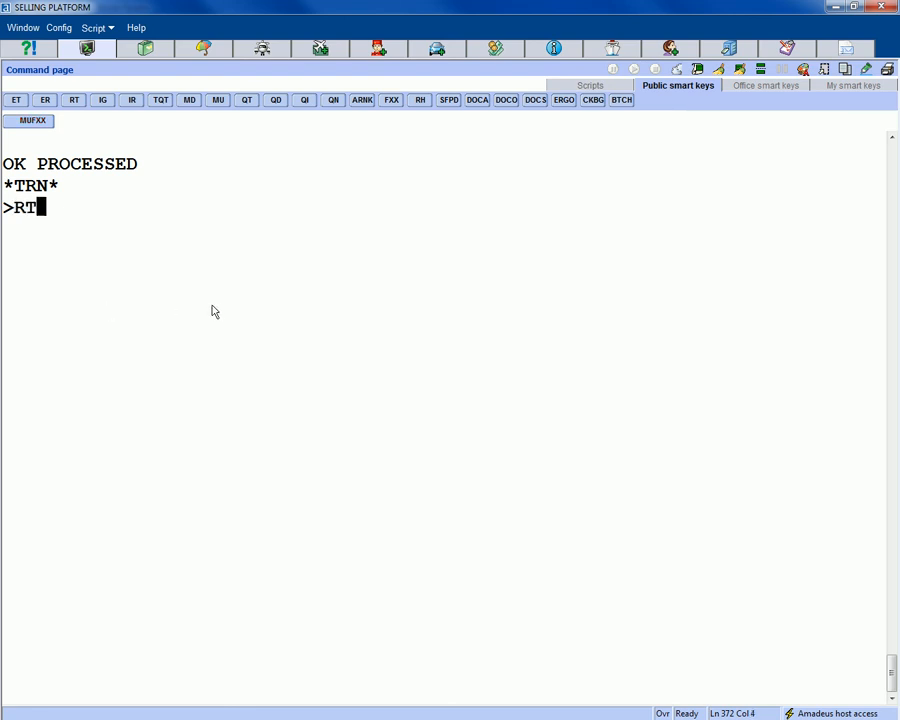
key("Return")
scroll(569, 297, "up", 6)
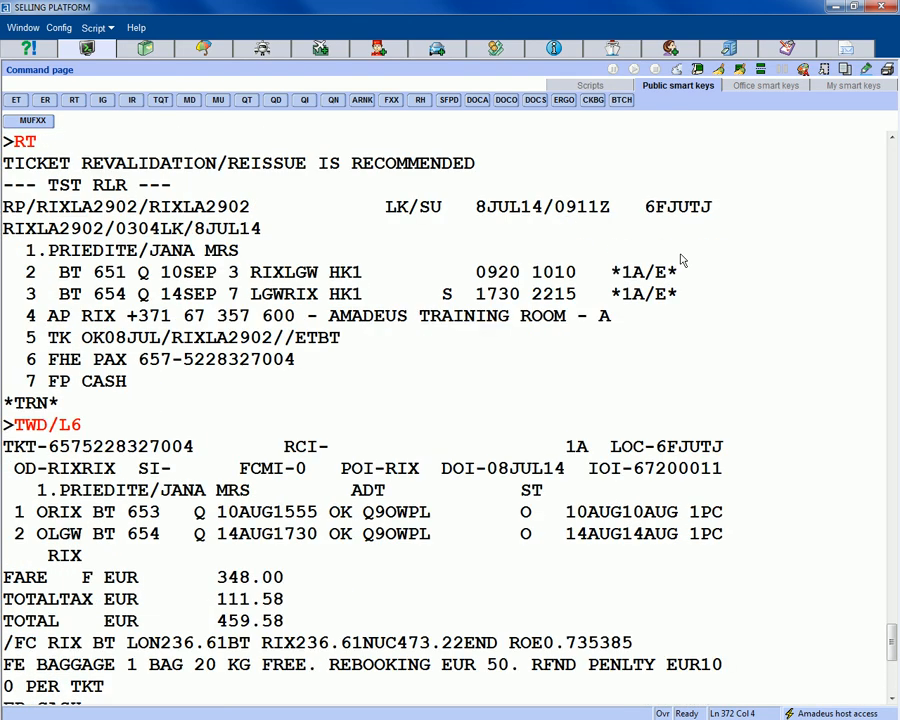
double_click(690, 206)
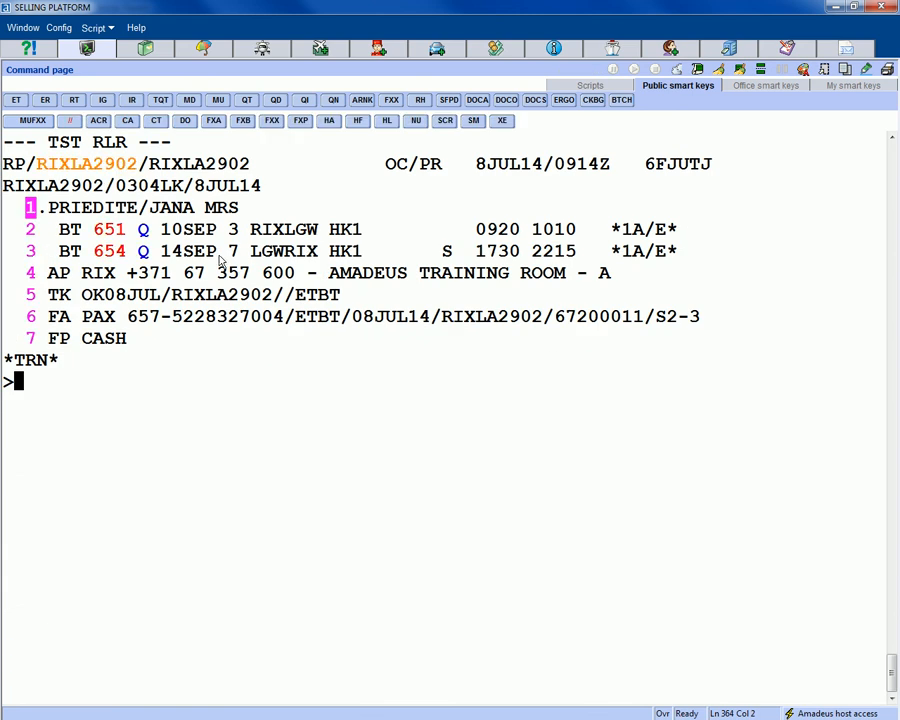
left_click_drag(10, 320, 292, 320)
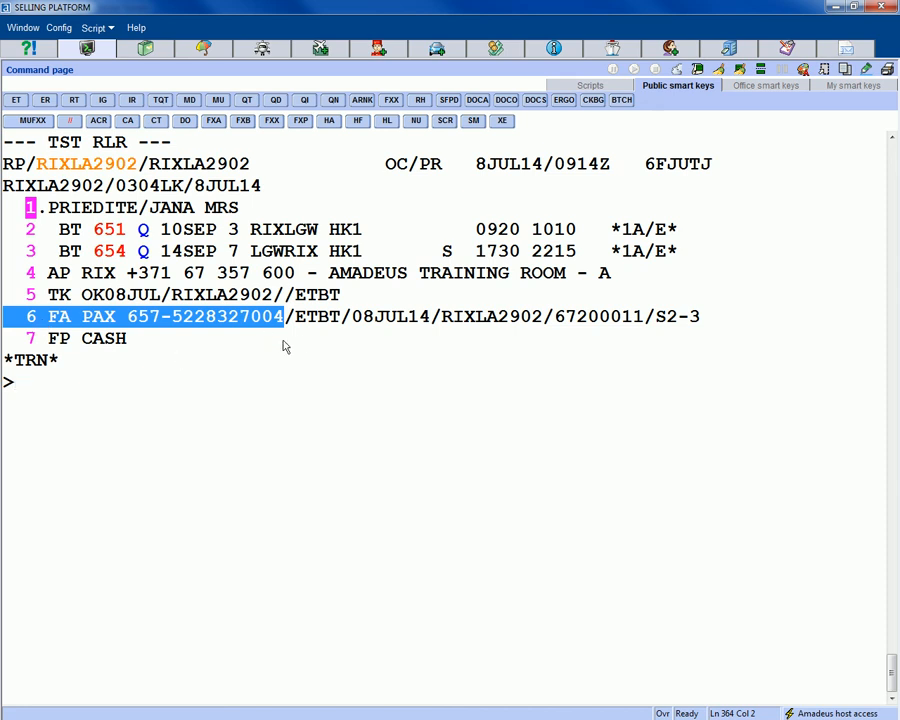
left_click_drag(298, 320, 361, 333)
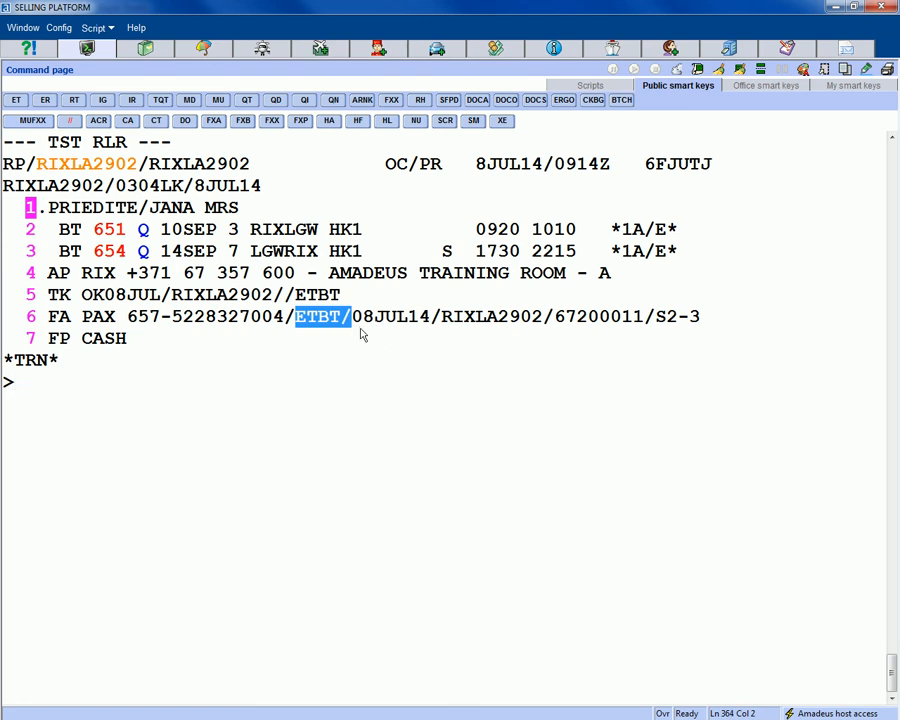
left_click_drag(353, 318, 432, 328)
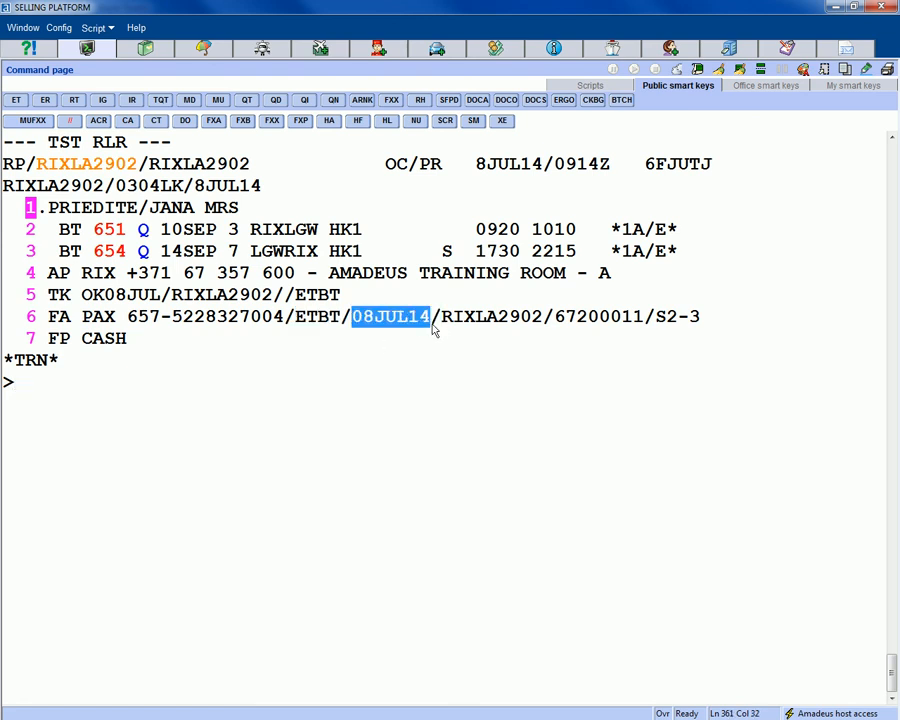
left_click(62, 399)
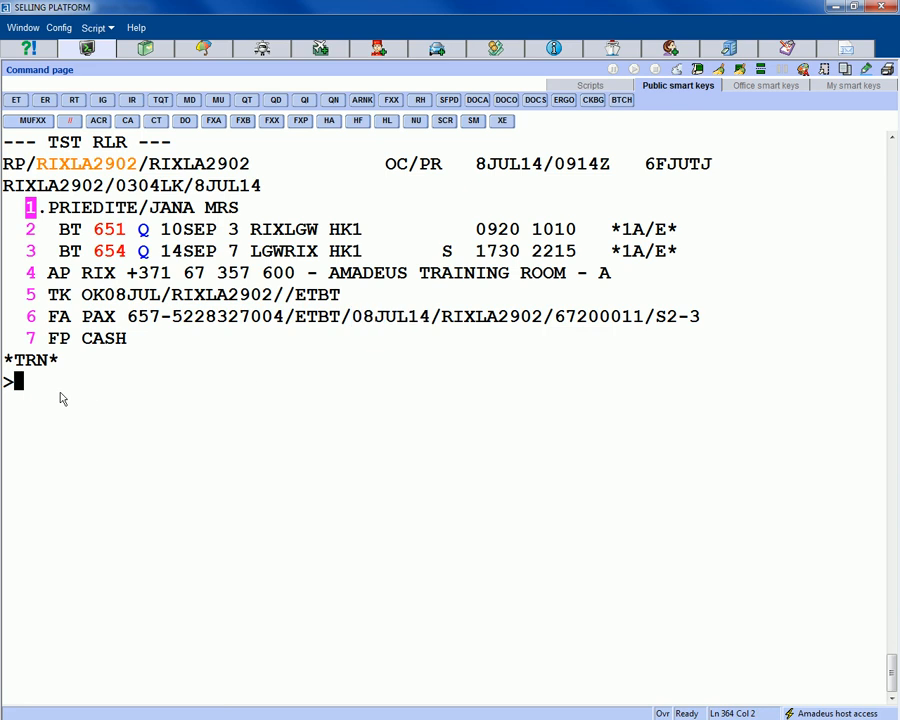
type("TWD")
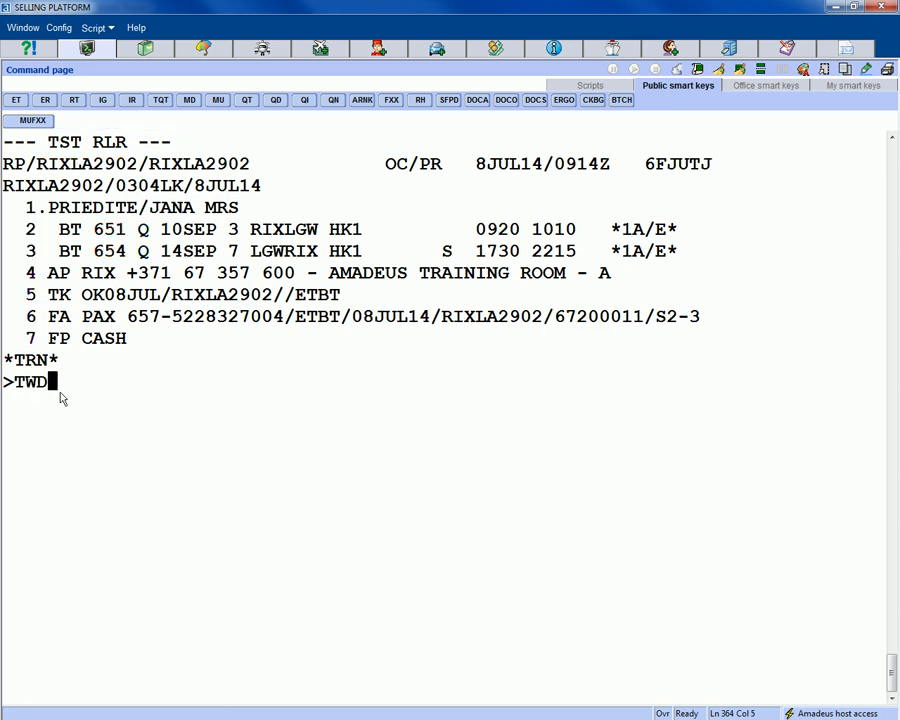
type("/L6")
- View the revalidated e-ticket with BT 651 on 10SEP and BT 654 on 14SEP, then redisplay the booking
key("Return")
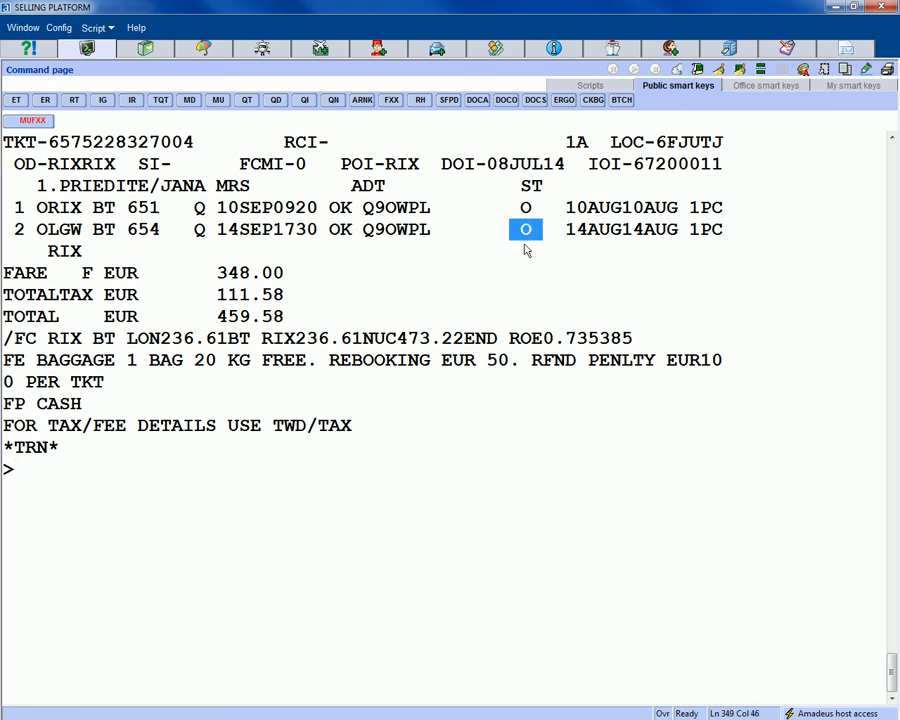
type("RT")
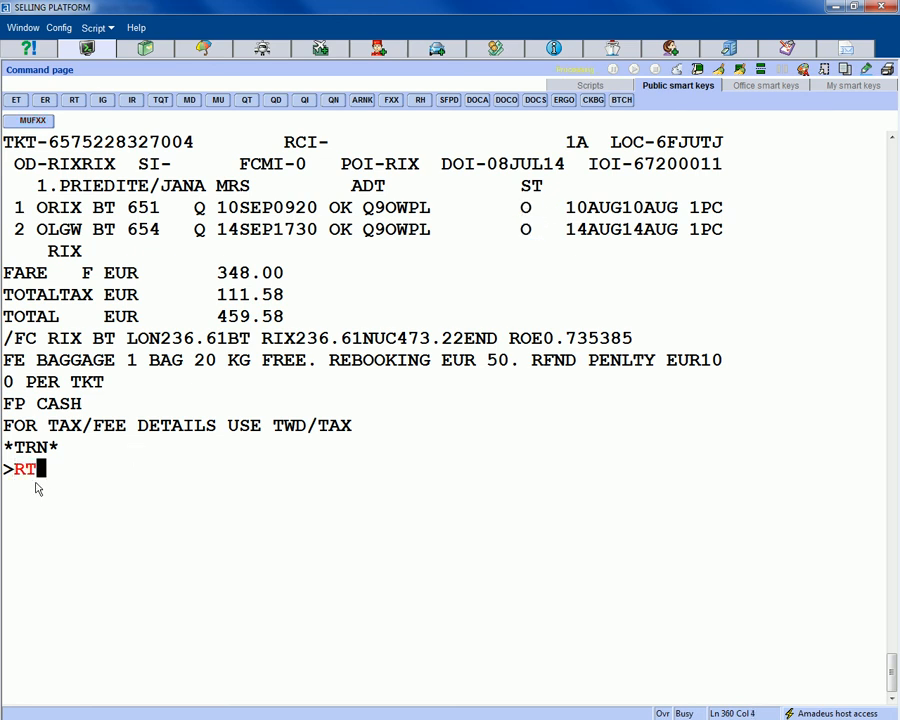
key("Return")
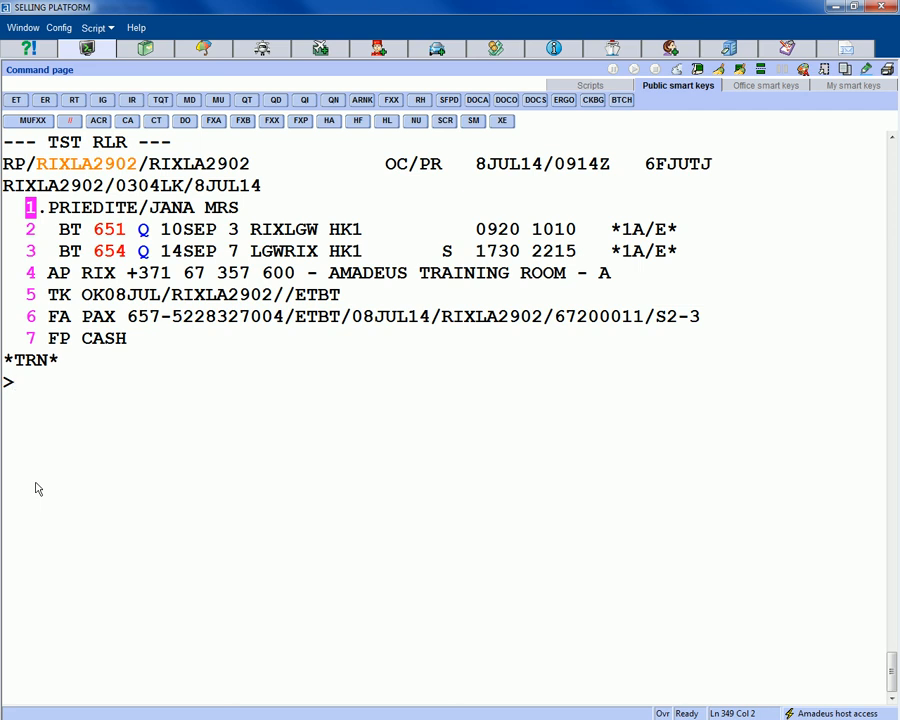
- Run TJQ for the 08JUL ticket query report and locate the revalidated ticket's document number
type("TJQ")
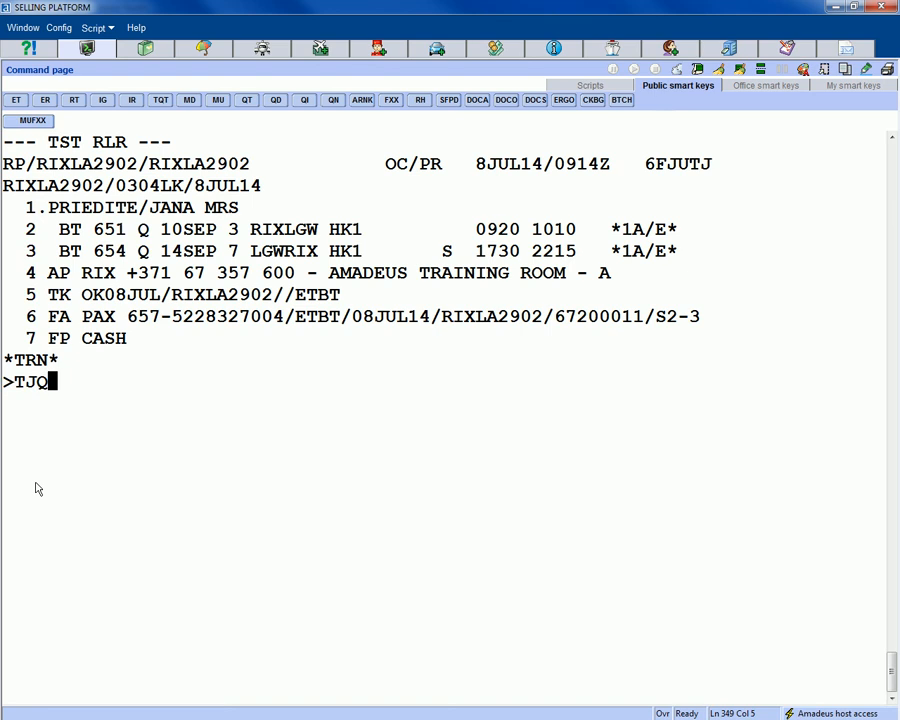
key("Return")
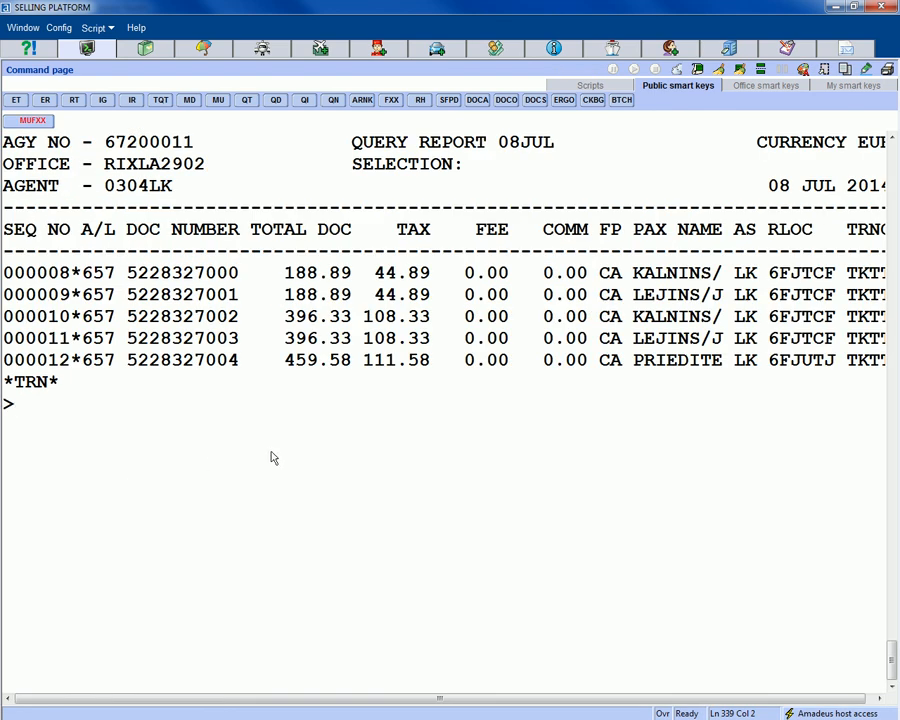
scroll(294, 470, "down", 1)
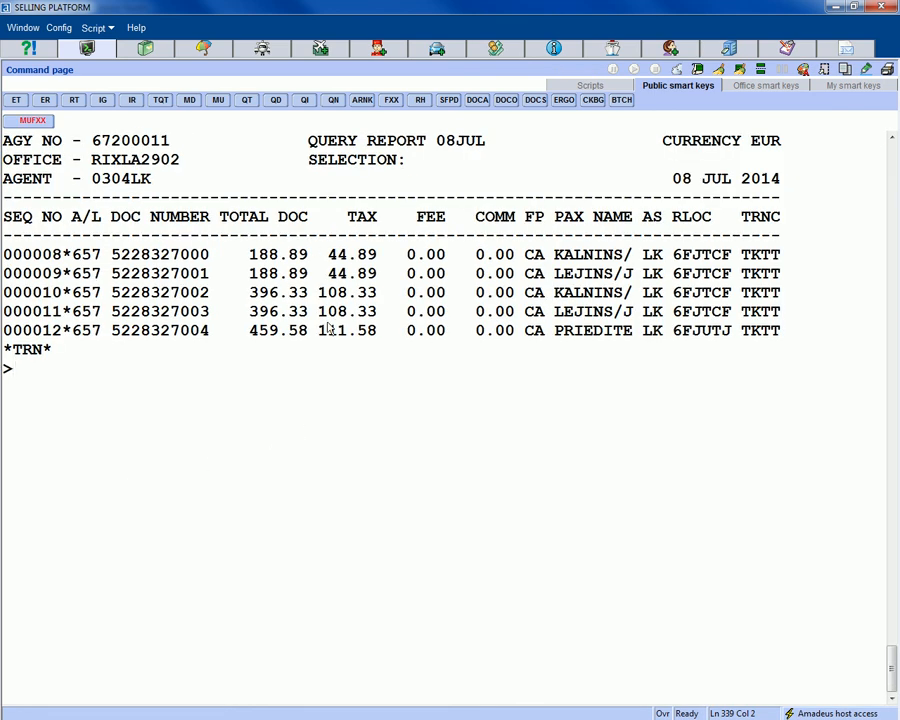
left_click_drag(112, 332, 220, 338)
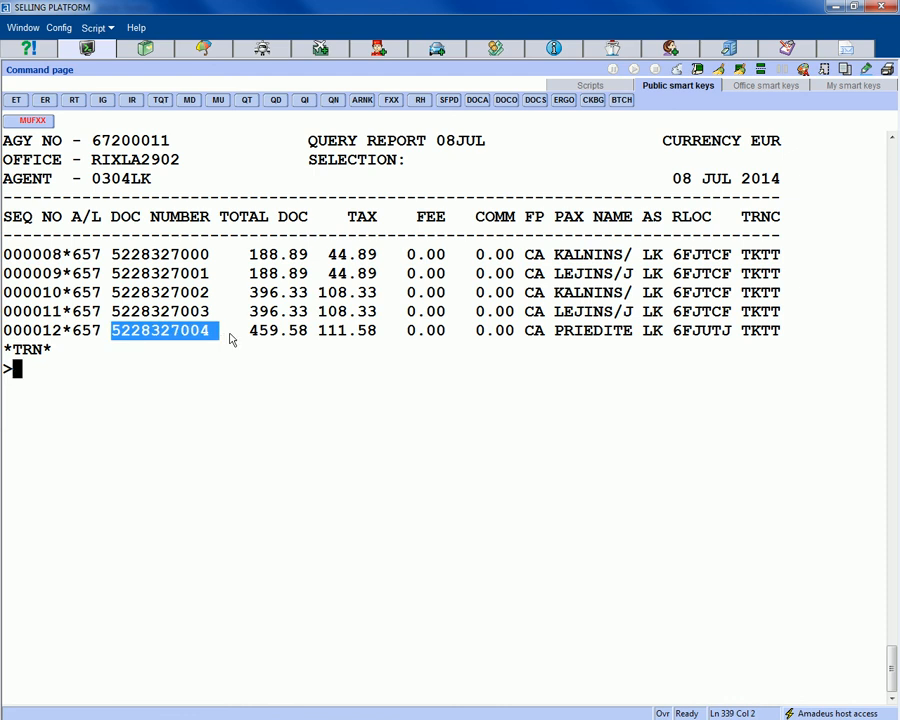
left_click(64, 431)
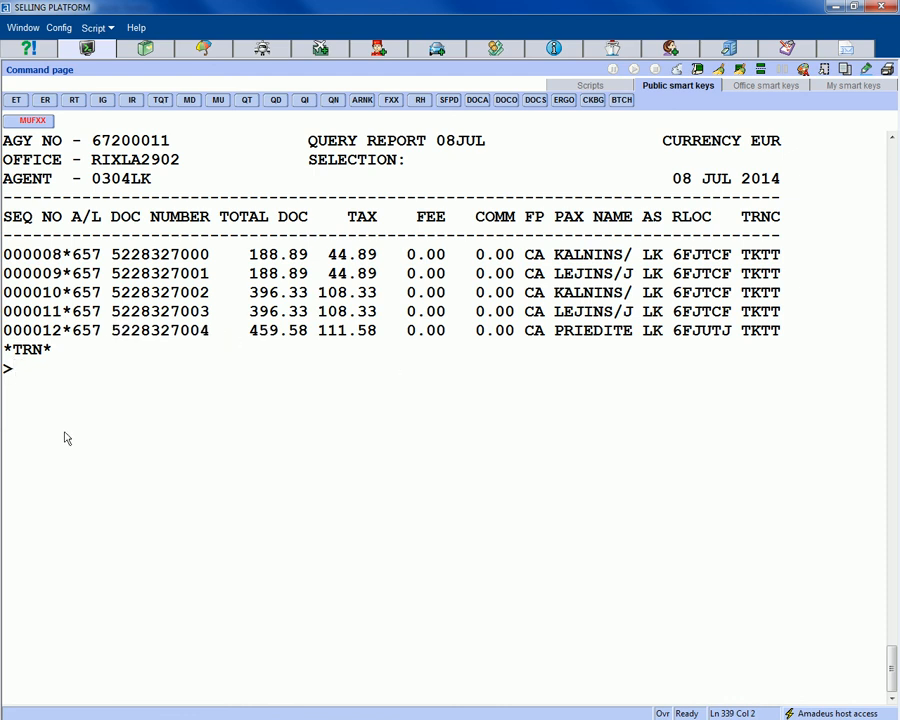